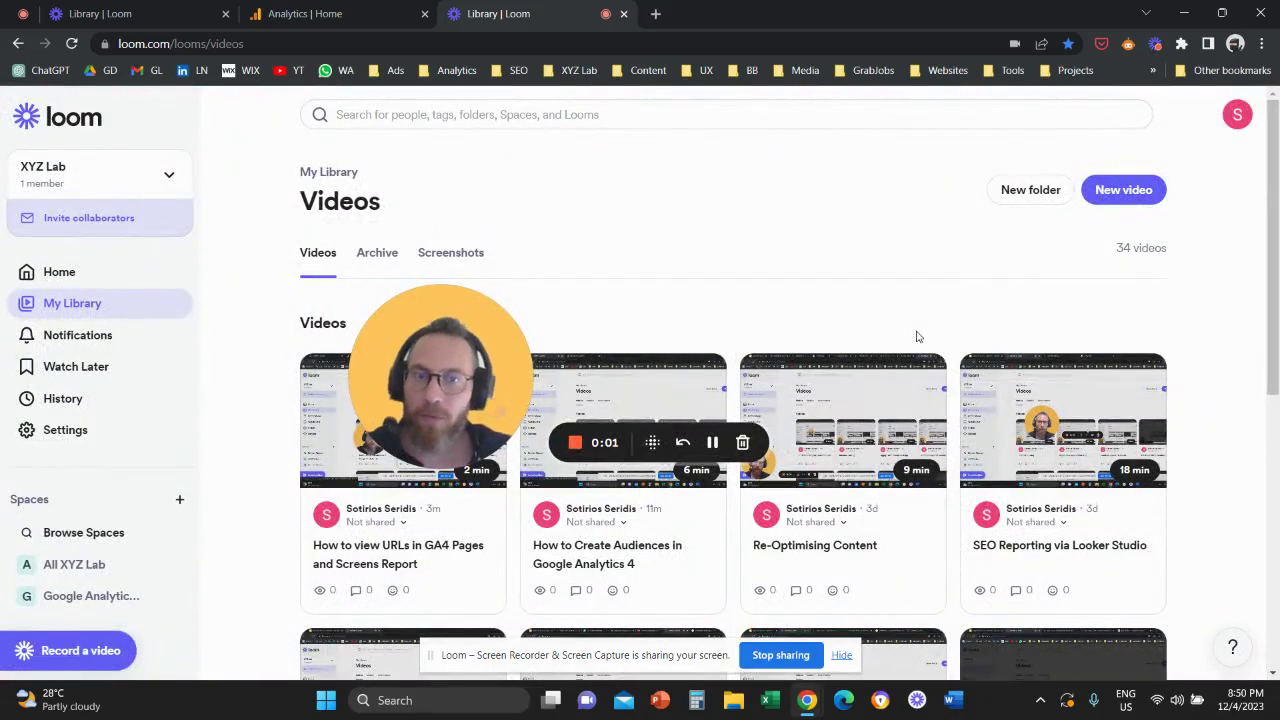
- Switch to the Analytics tab showing the GA4 - Google Merch Shop Home overview
click(385, 10)
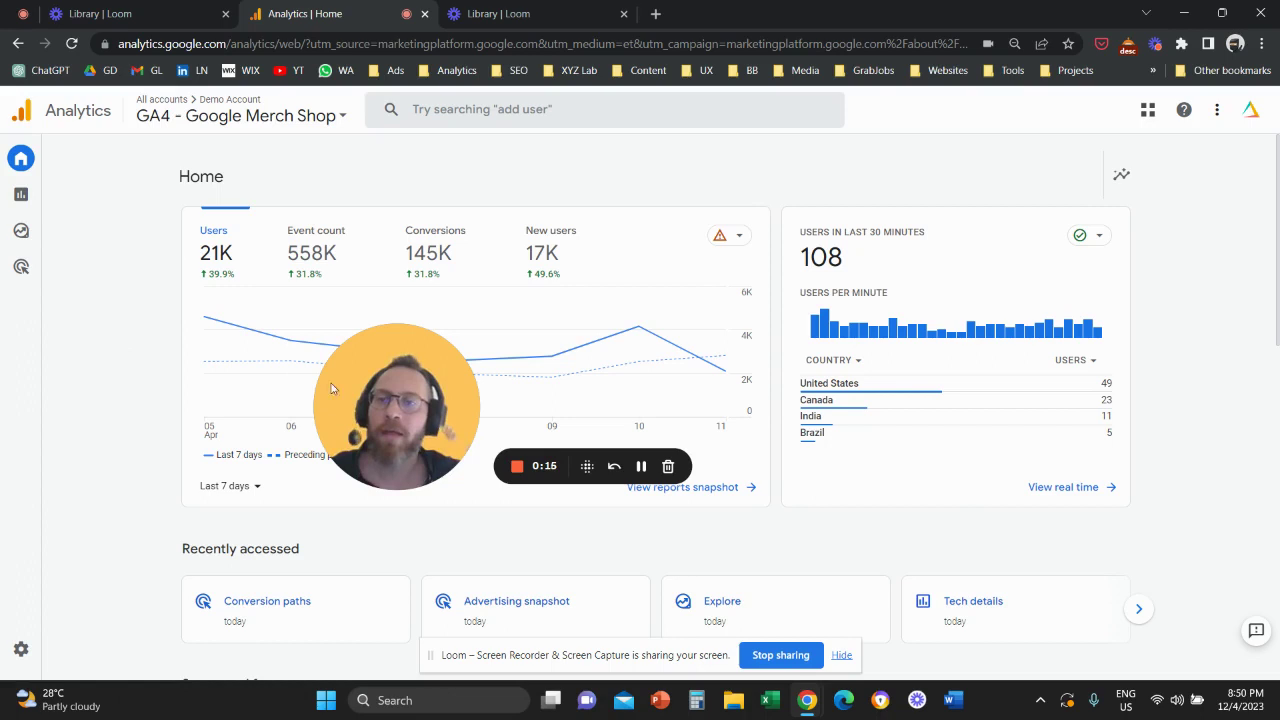
drag(370, 392, 273, 324)
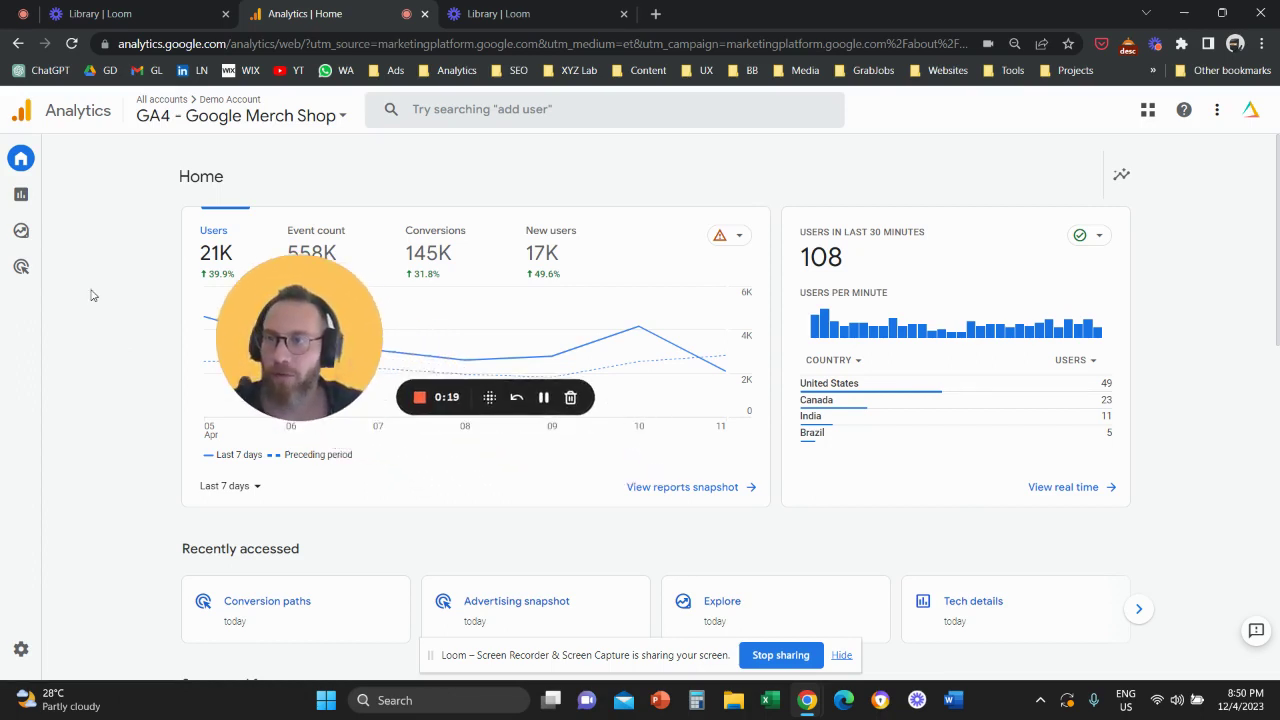
- Go to Explore and open the saved Funnel exploration from the list
click(30, 240)
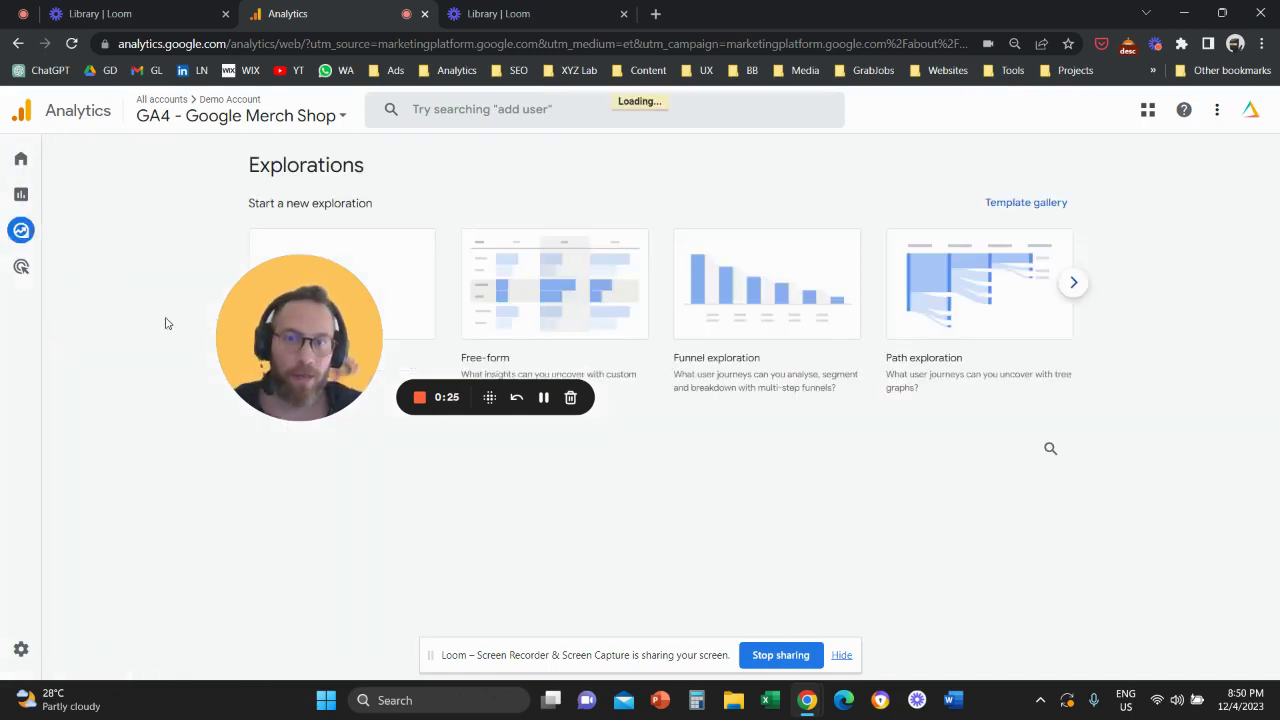
key(ctrl+a)
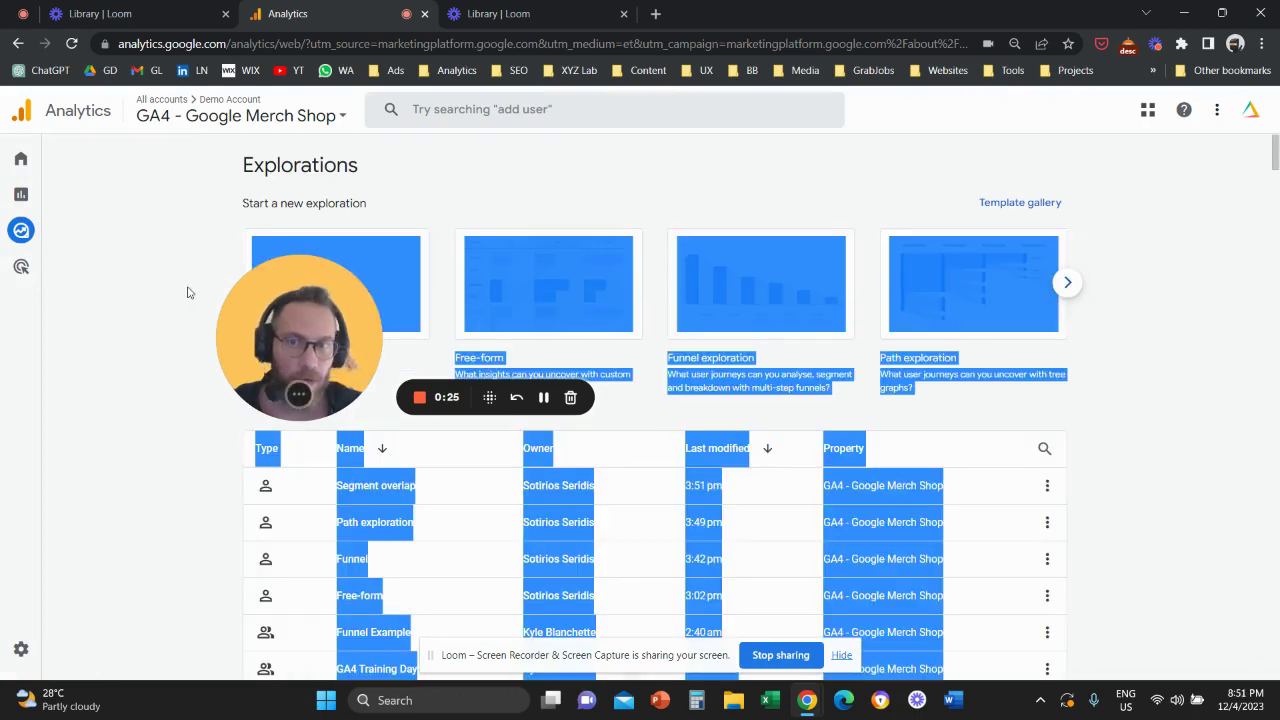
drag(280, 320, 541, 342)
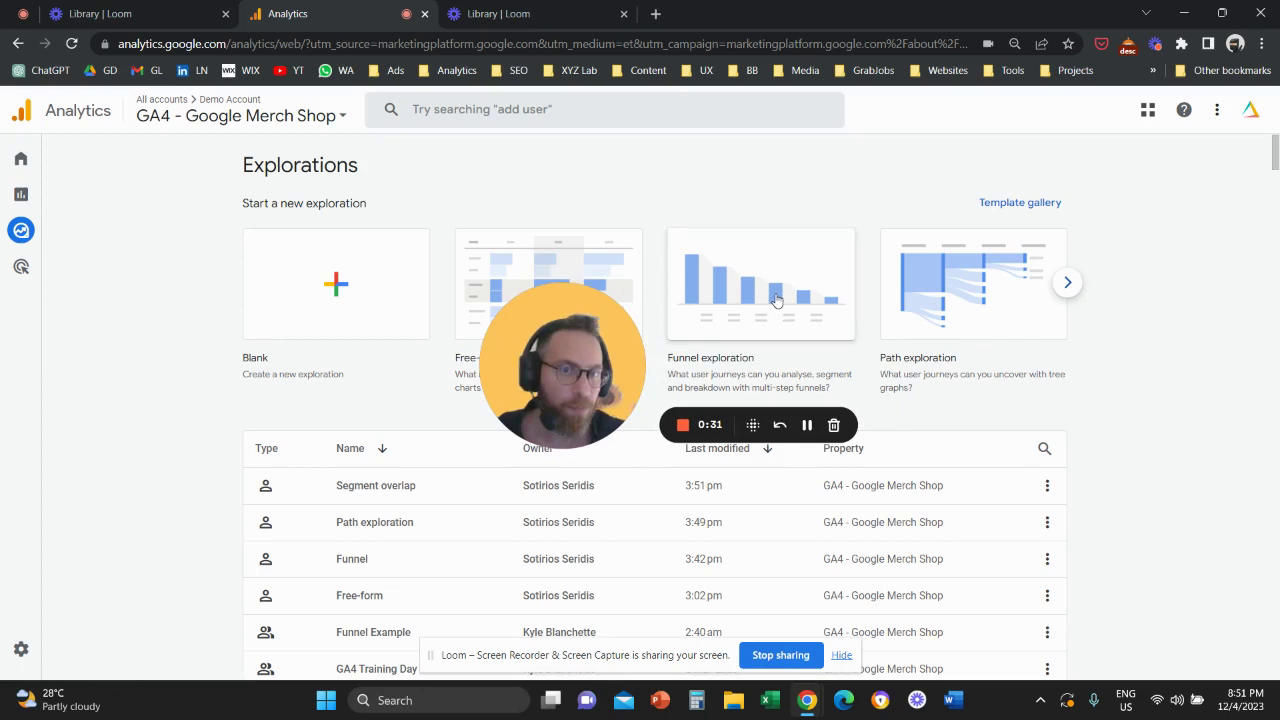
click(465, 567)
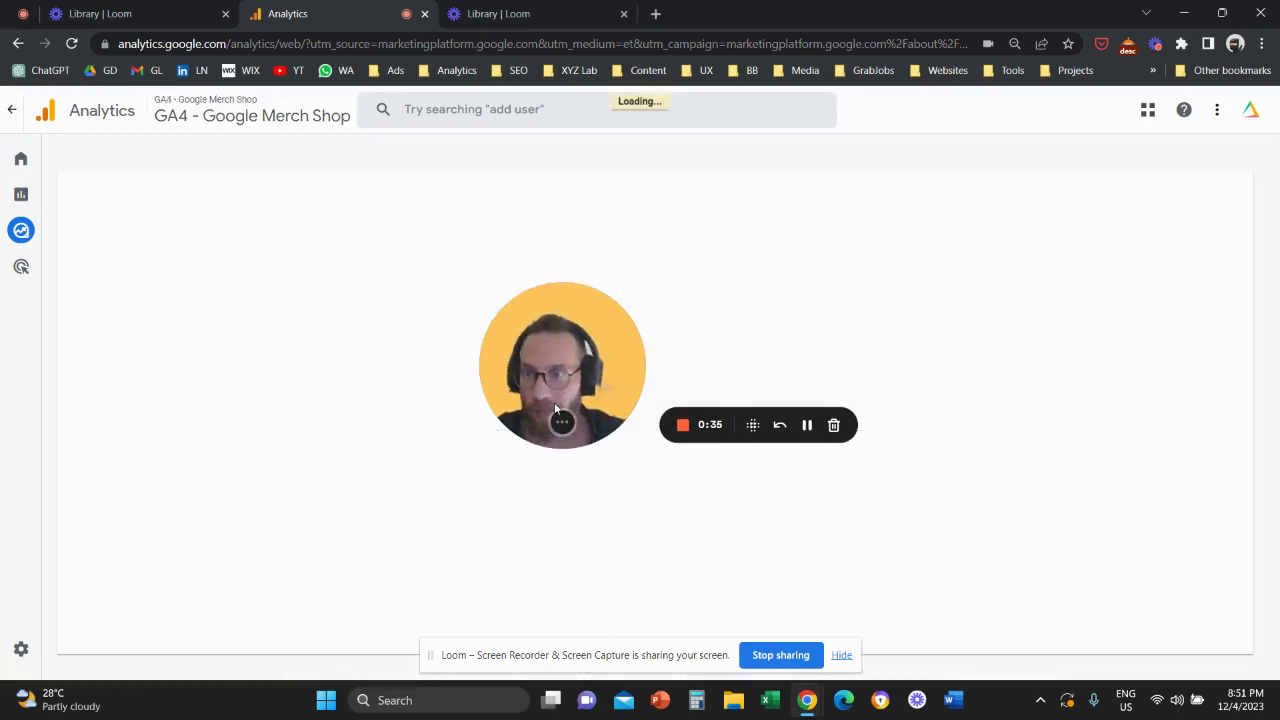
drag(554, 402, 576, 479)
- Remove all five existing funnel steps so the exploration shows no data
click(342, 481)
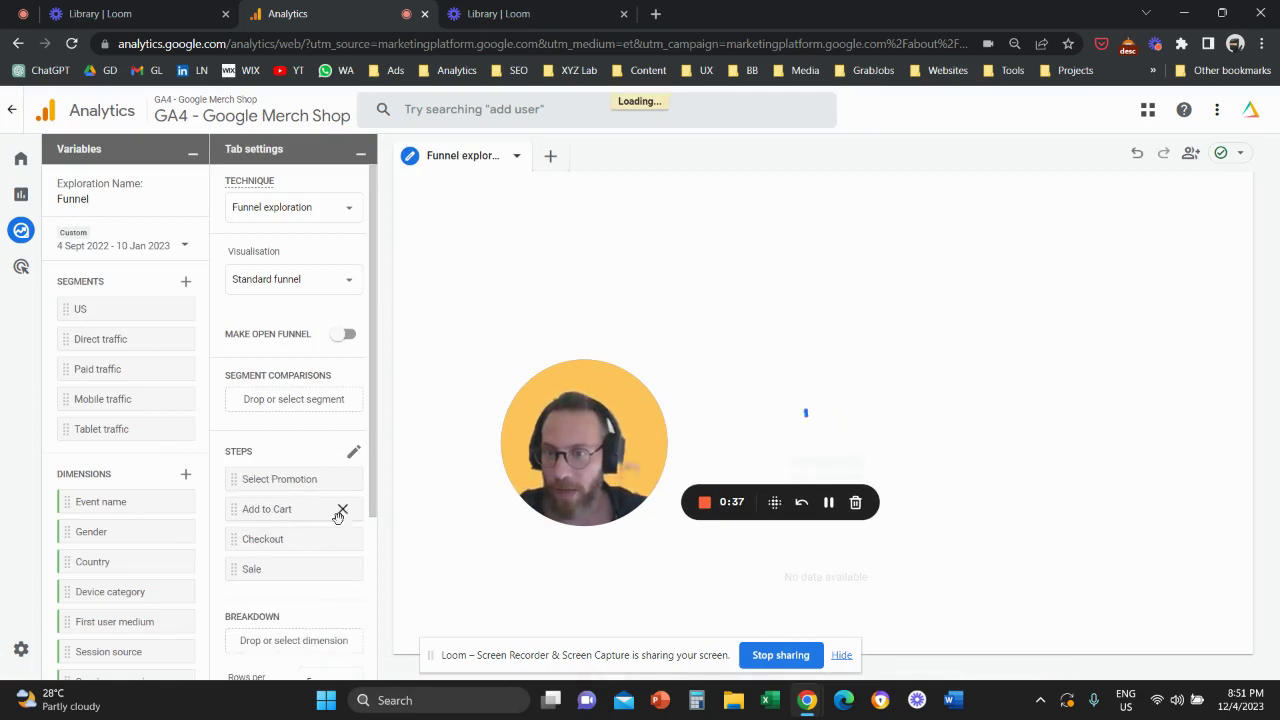
click(342, 509)
click(342, 509)
click(342, 479)
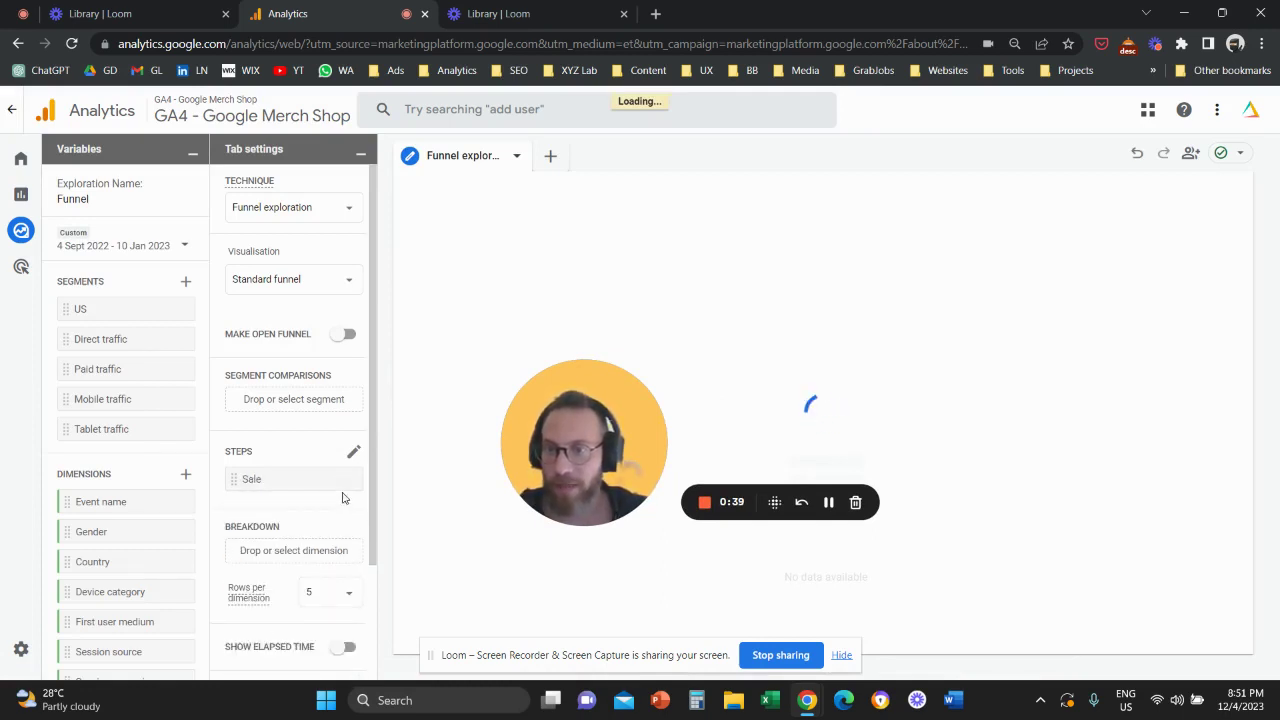
click(342, 479)
scroll(337, 532, down, 1)
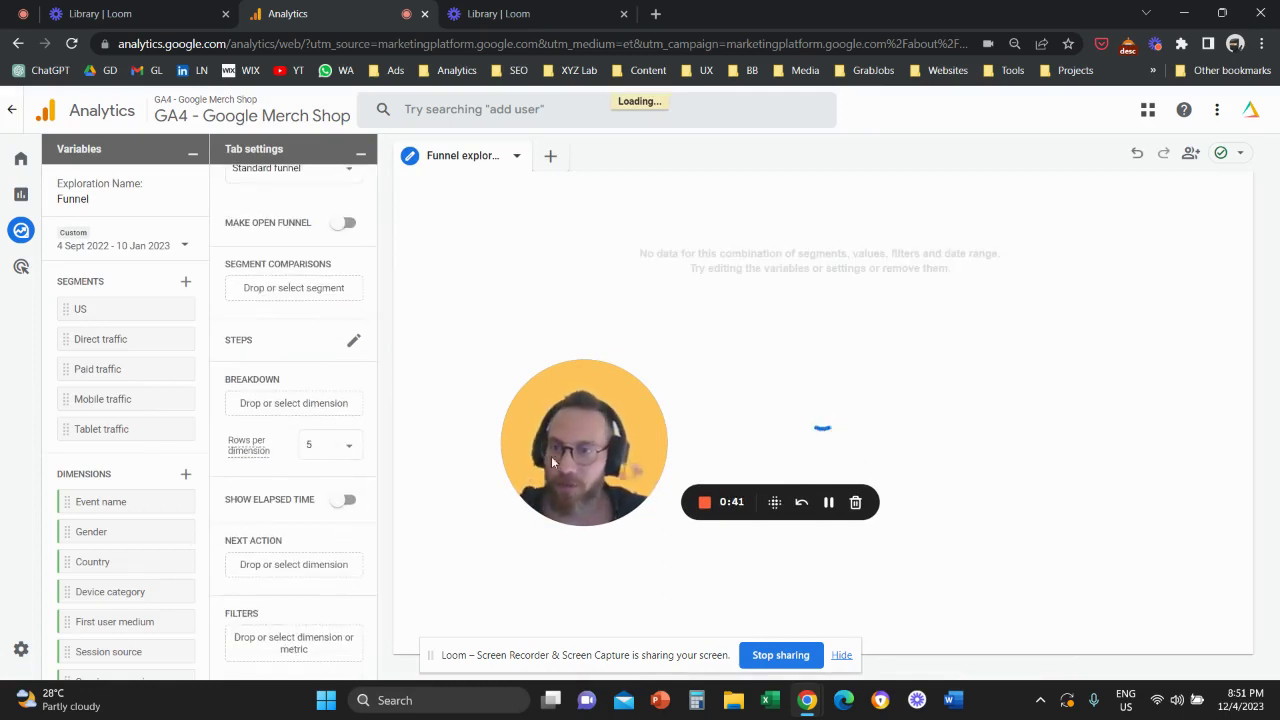
drag(551, 456, 486, 473)
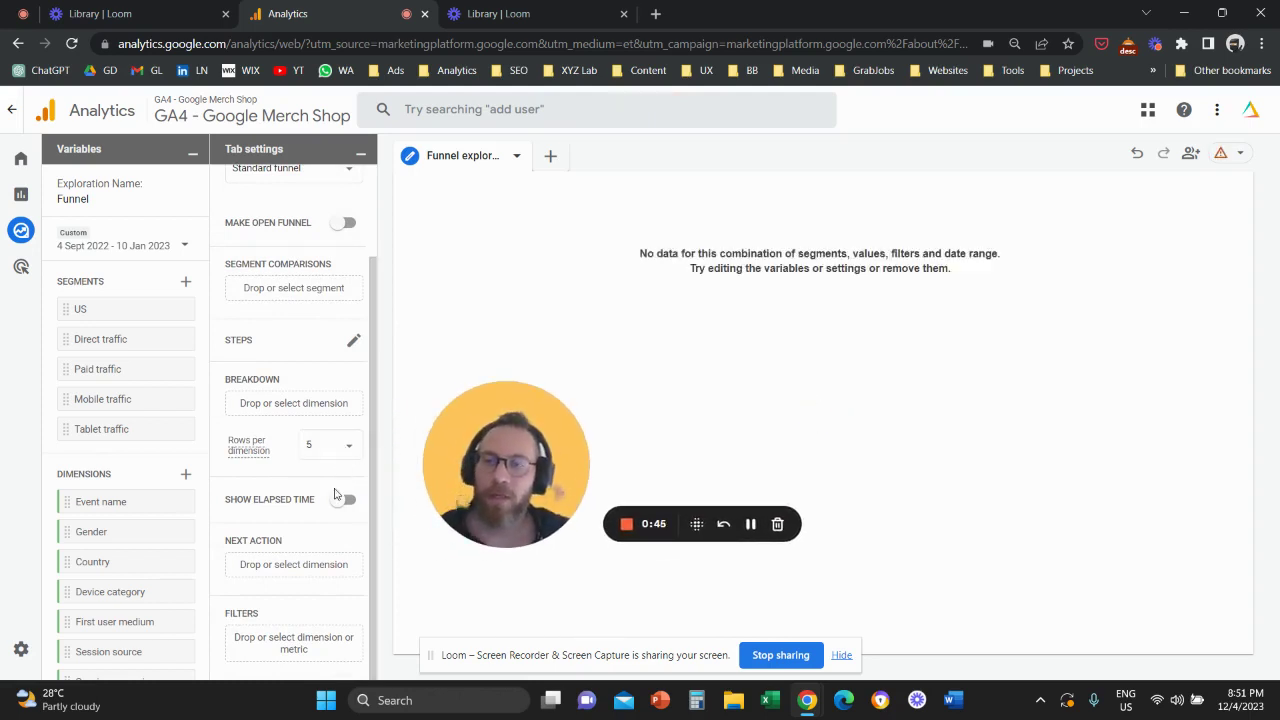
scroll(333, 490, up, 1)
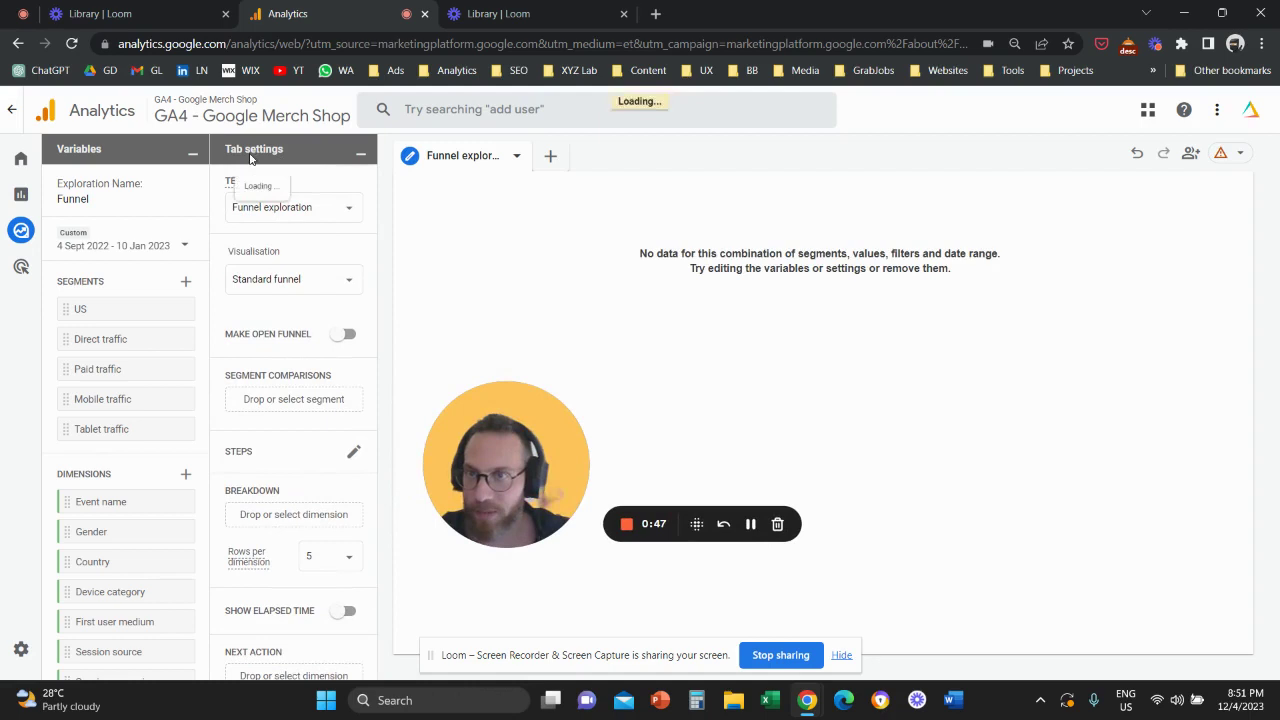
scroll(305, 315, down, 1)
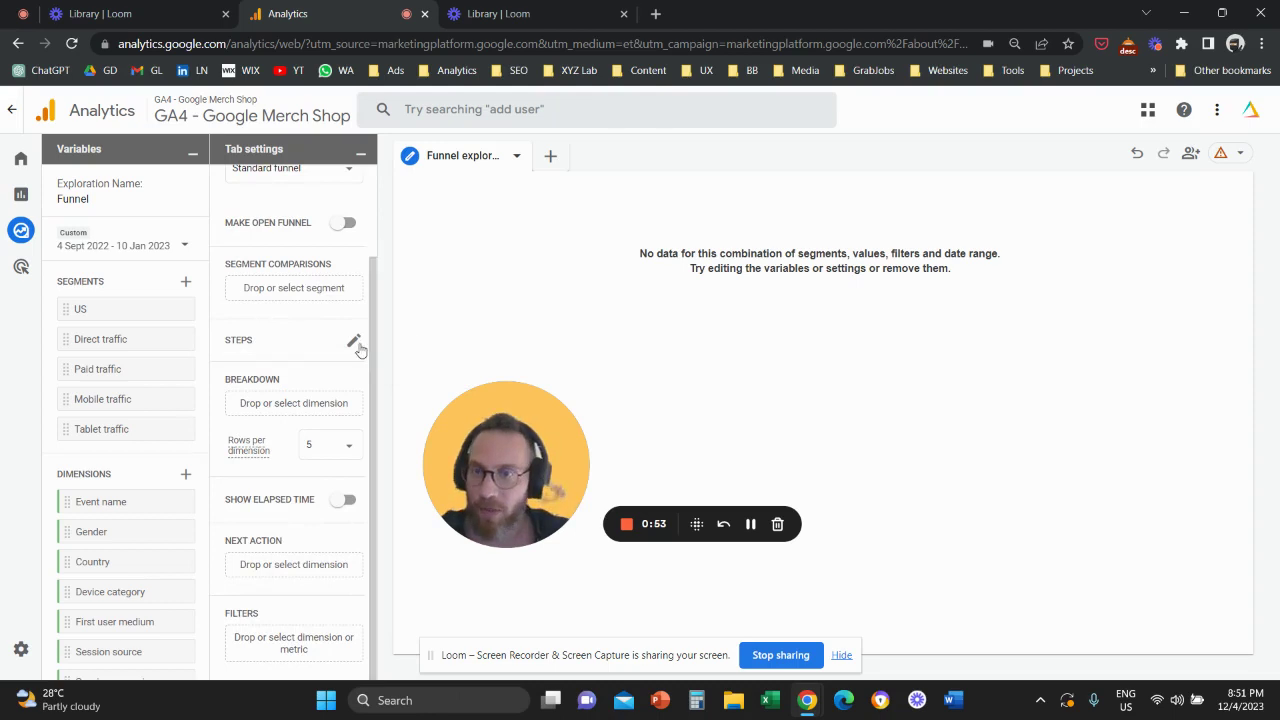
- Open the funnel step editor and name Step 1 'View Promotion'
click(355, 342)
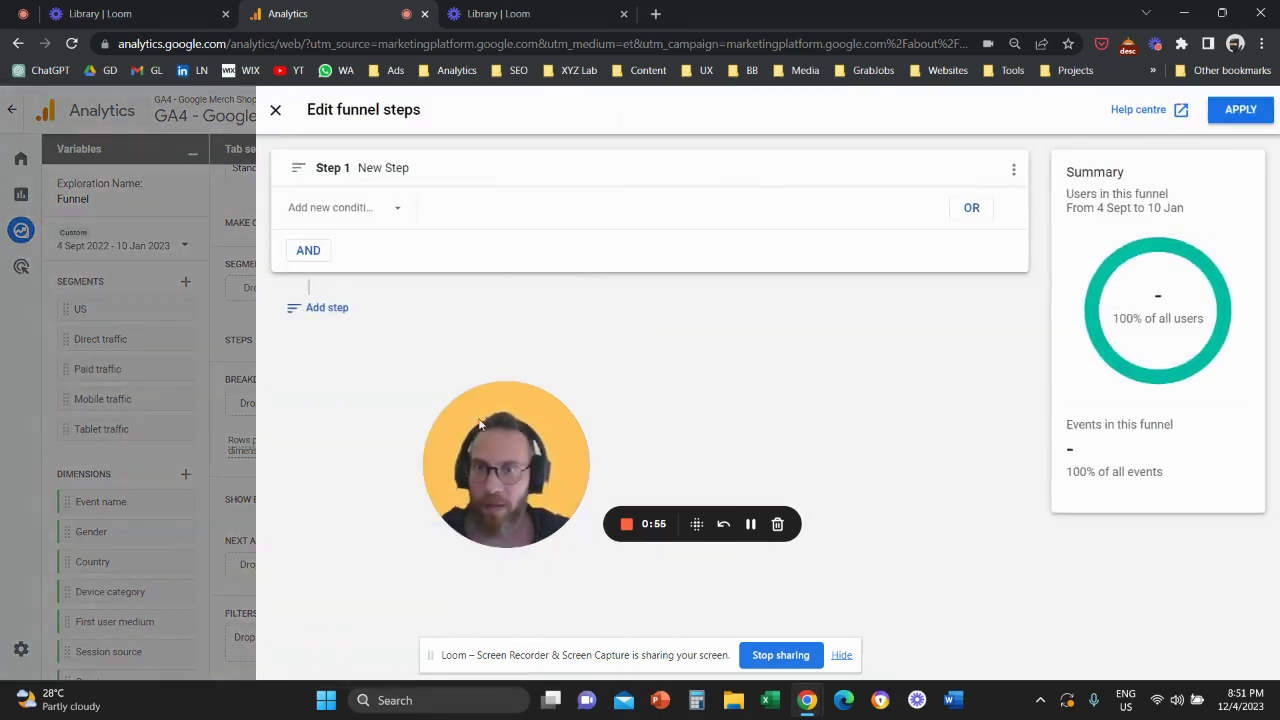
drag(518, 437, 517, 407)
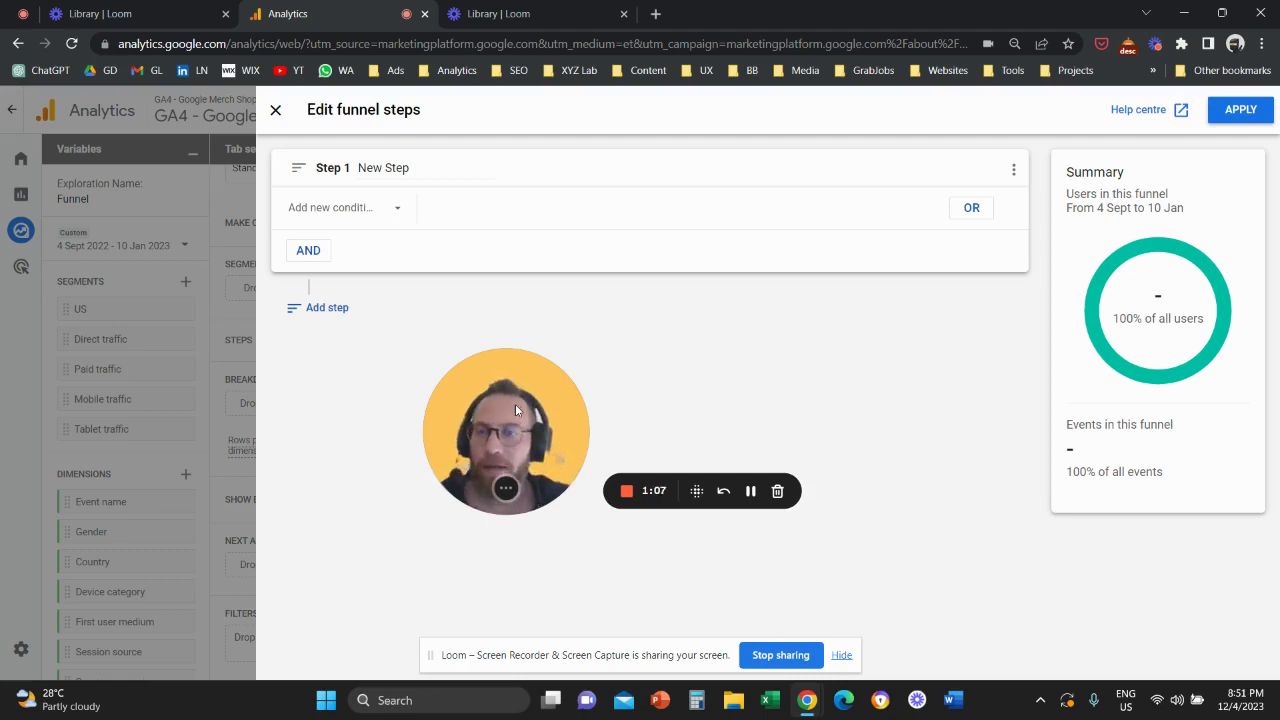
click(416, 172)
key(ctrl+a)
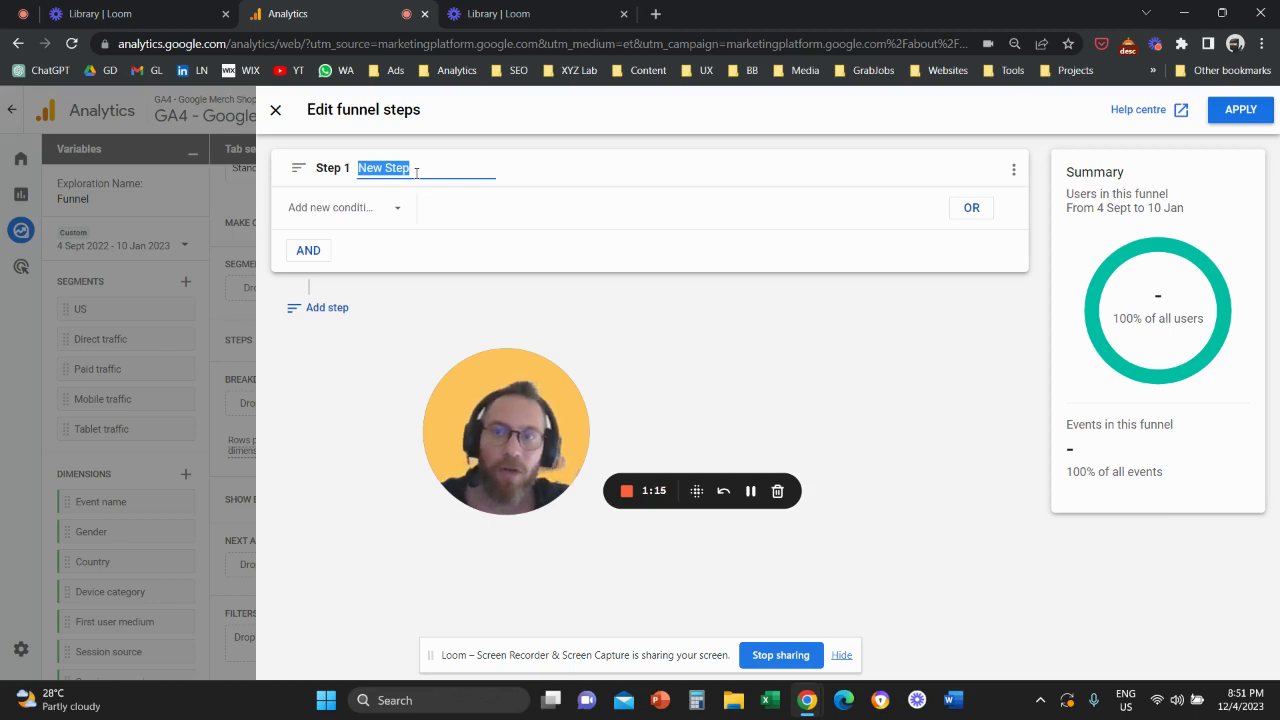
text(View )
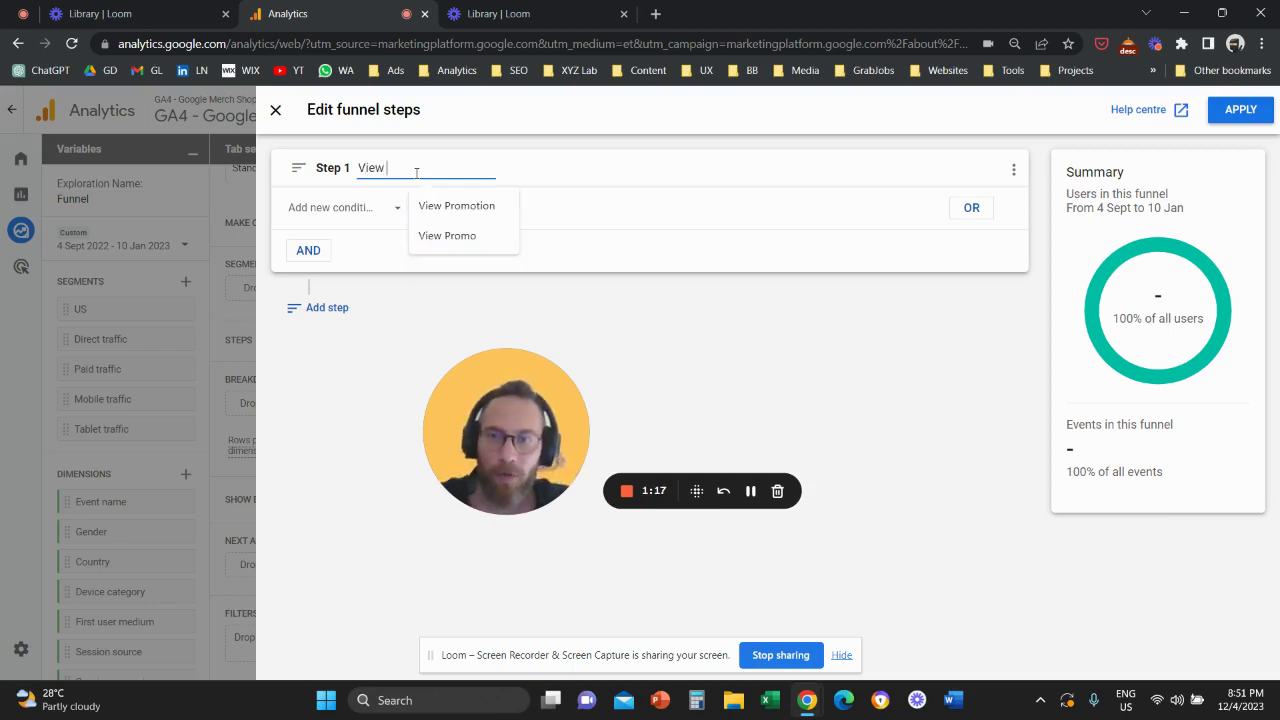
text(Promotion)
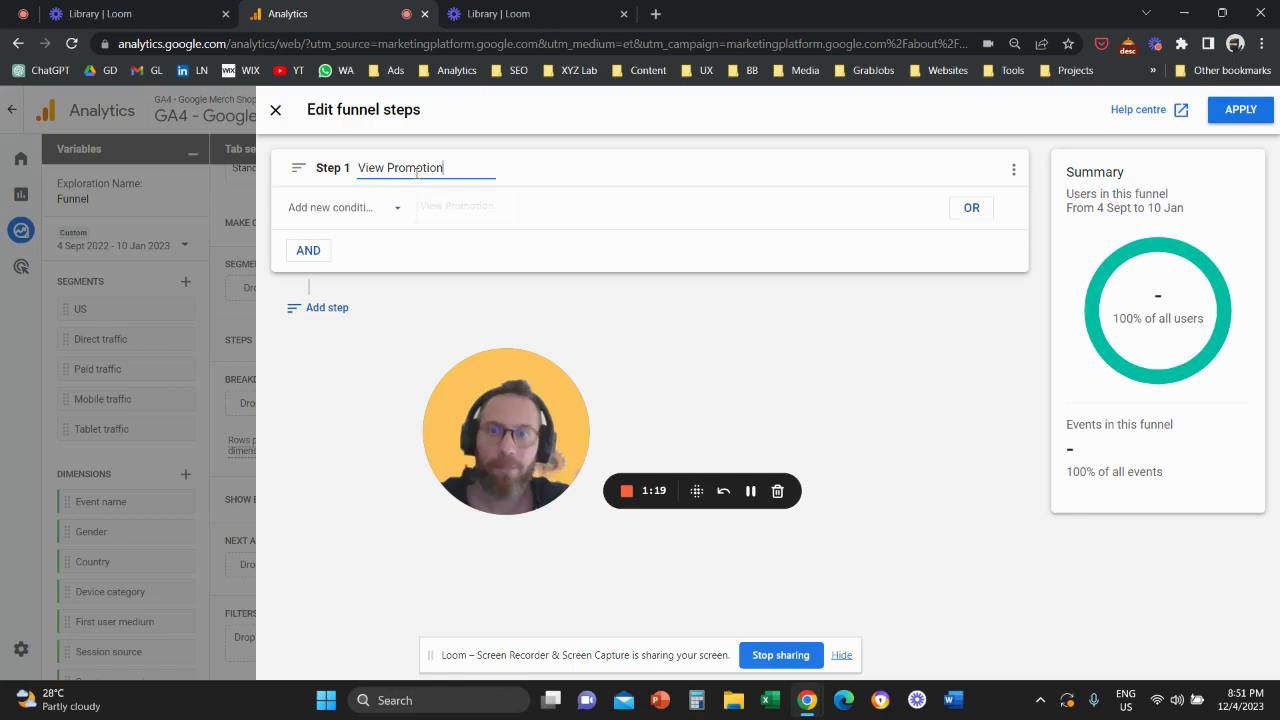
- Set Step 1's condition to the view_promotion event
drag(506, 444, 564, 369)
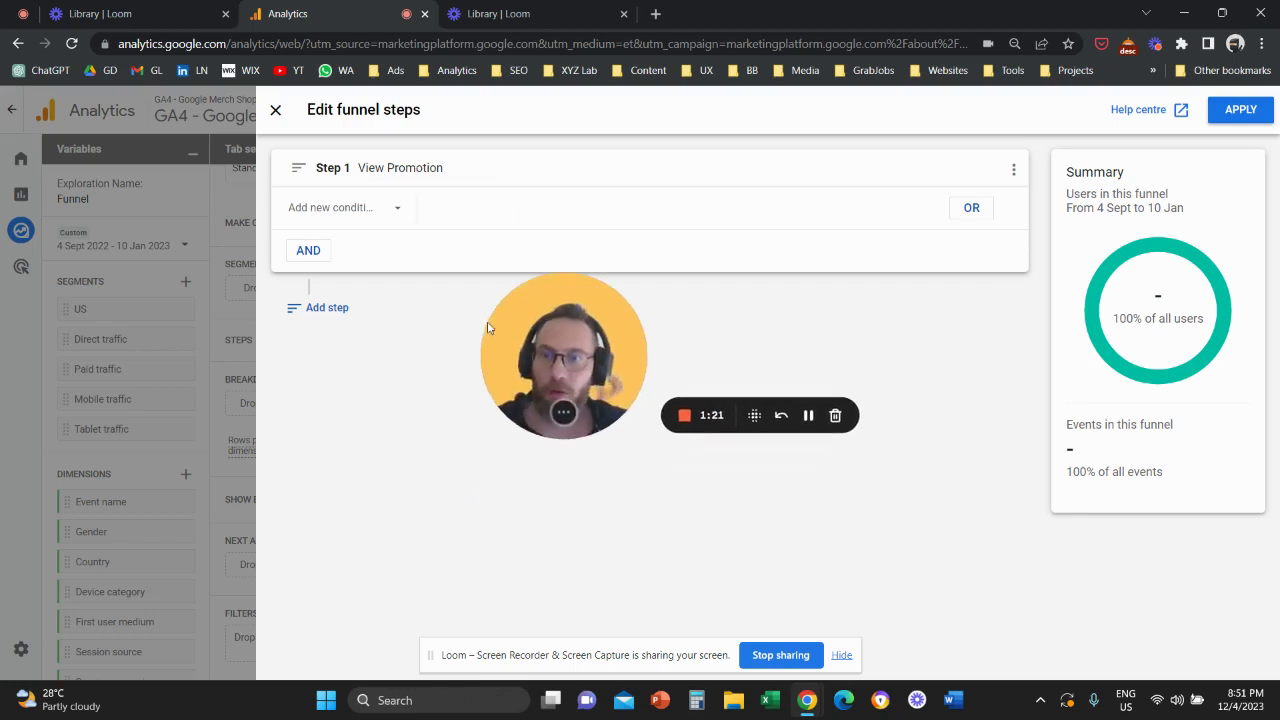
click(397, 216)
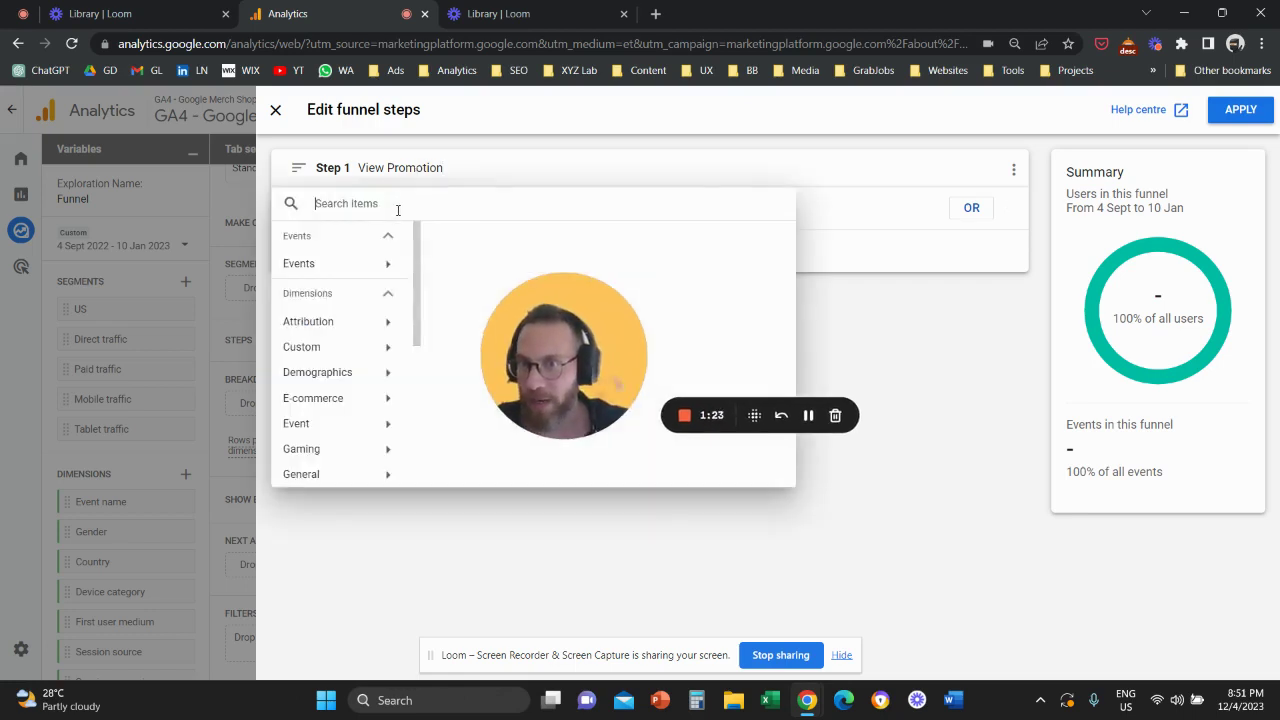
click(383, 267)
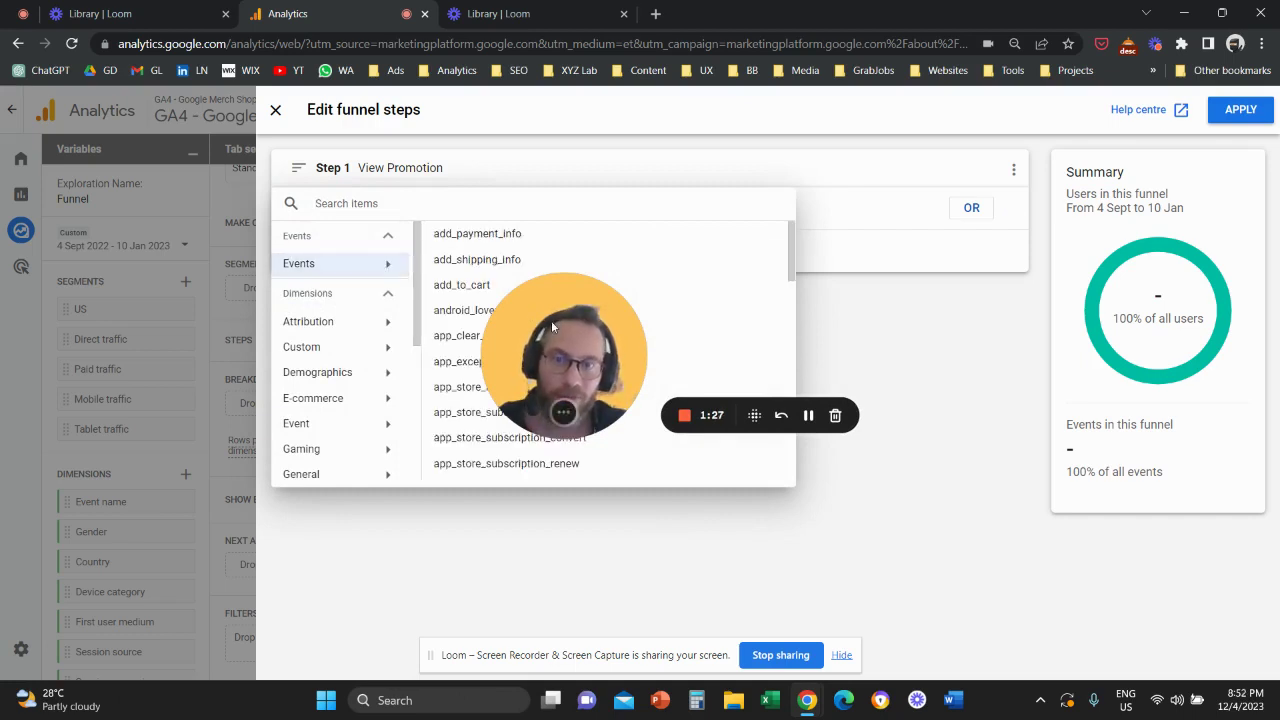
drag(551, 320, 774, 302)
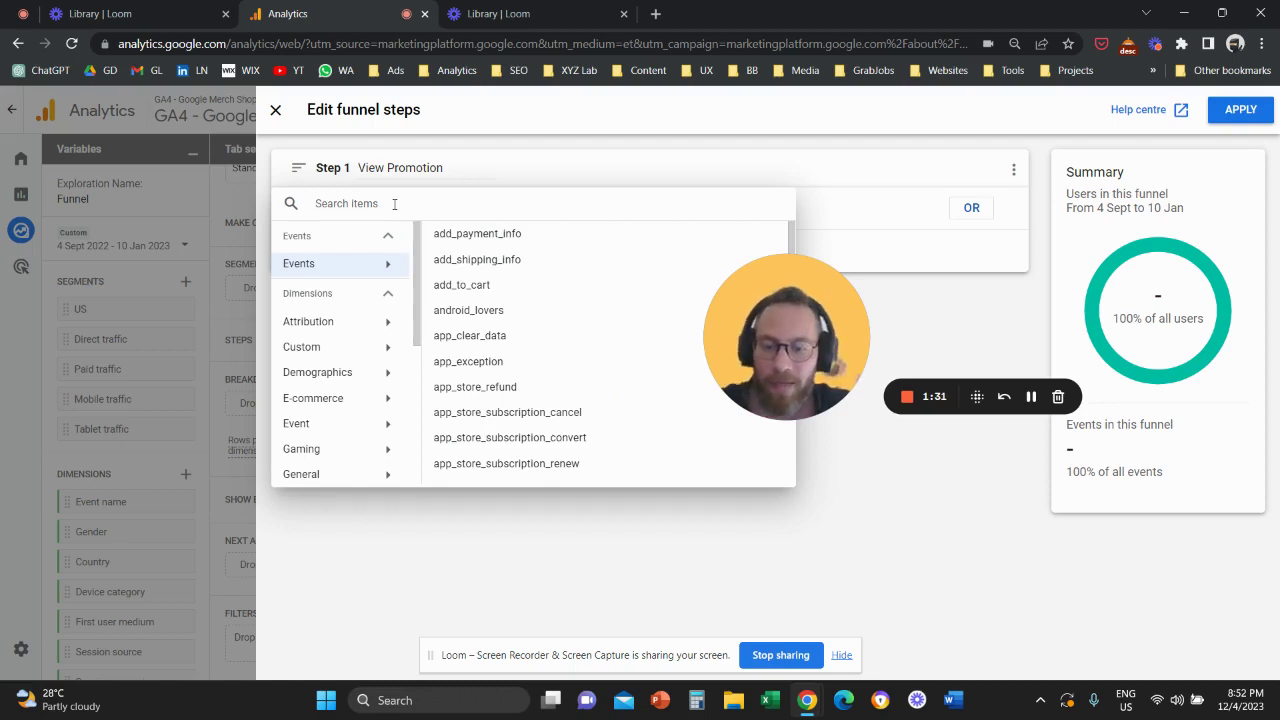
text(view)
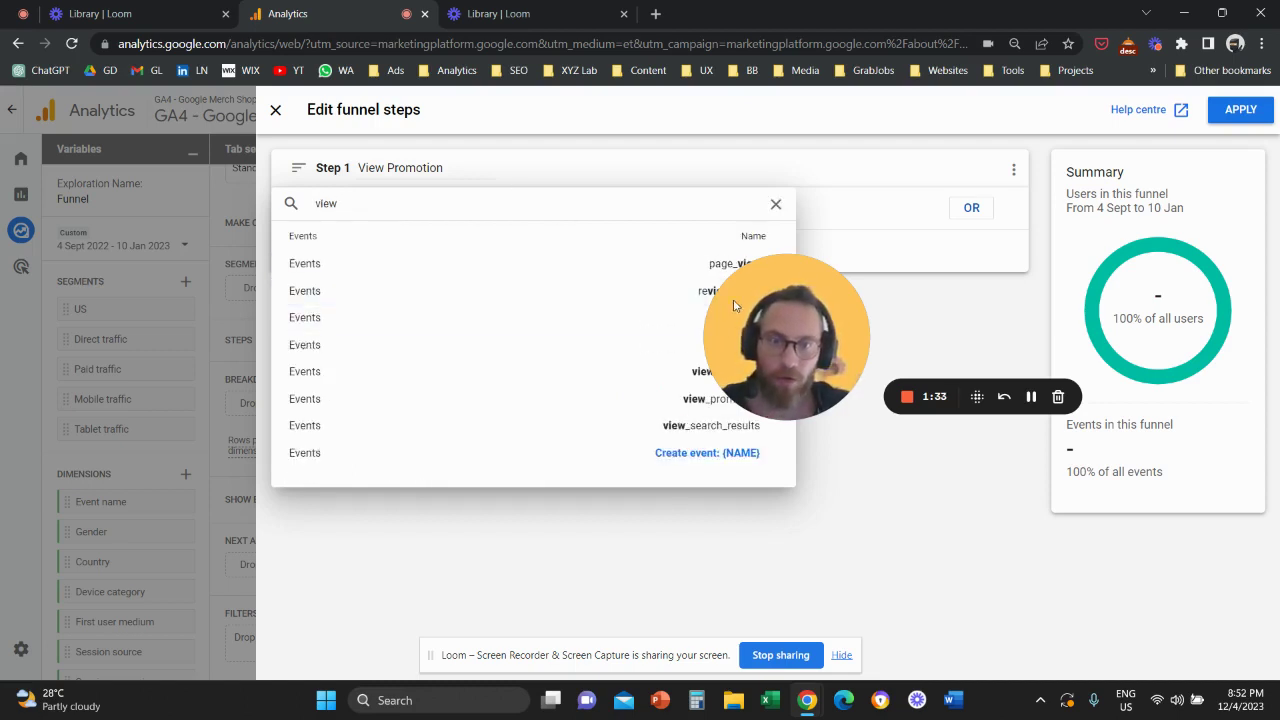
drag(744, 318, 770, 382)
click(740, 399)
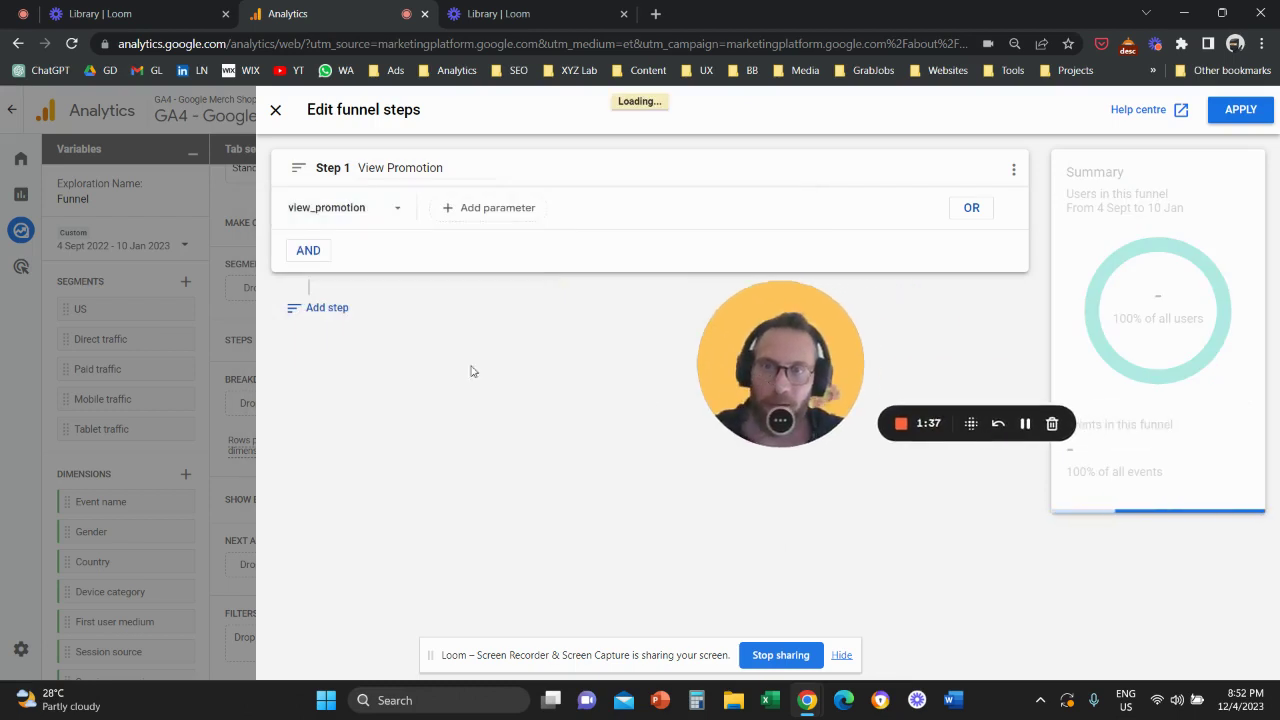
- Add Step 2 'Select a Promotion' triggered by the select_promotion event
click(327, 308)
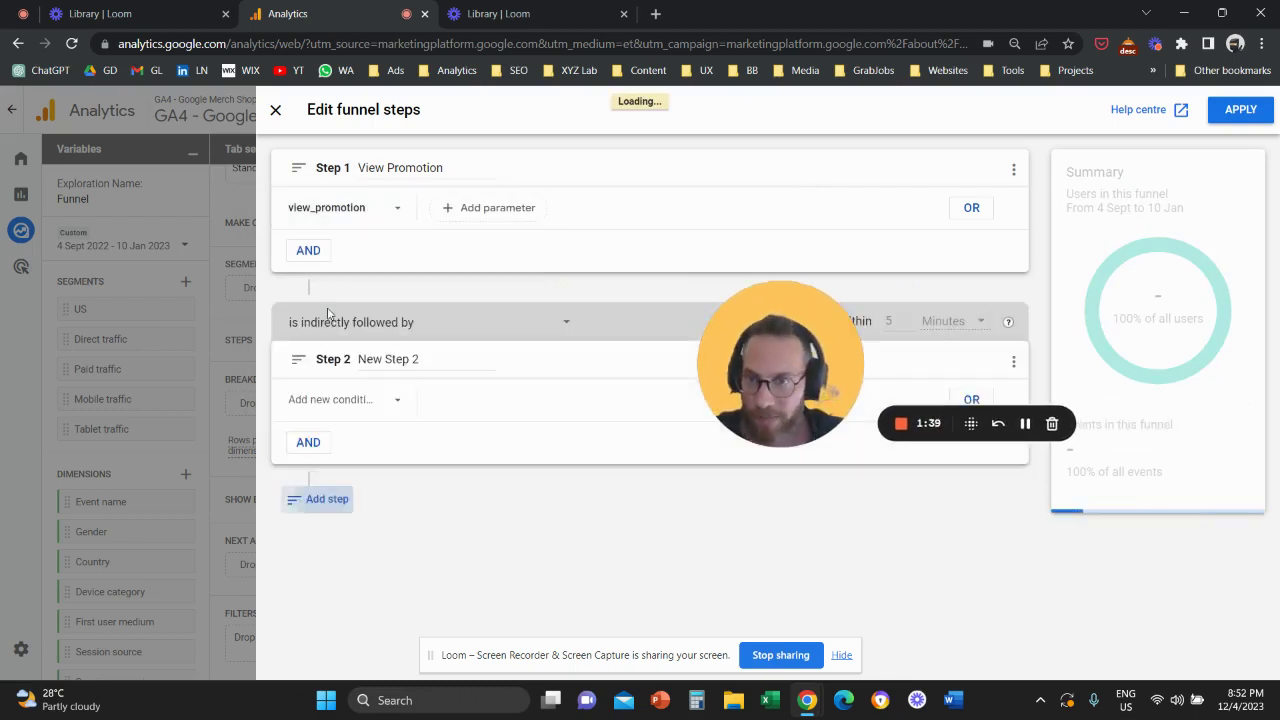
triple_click(390, 360)
text(See)
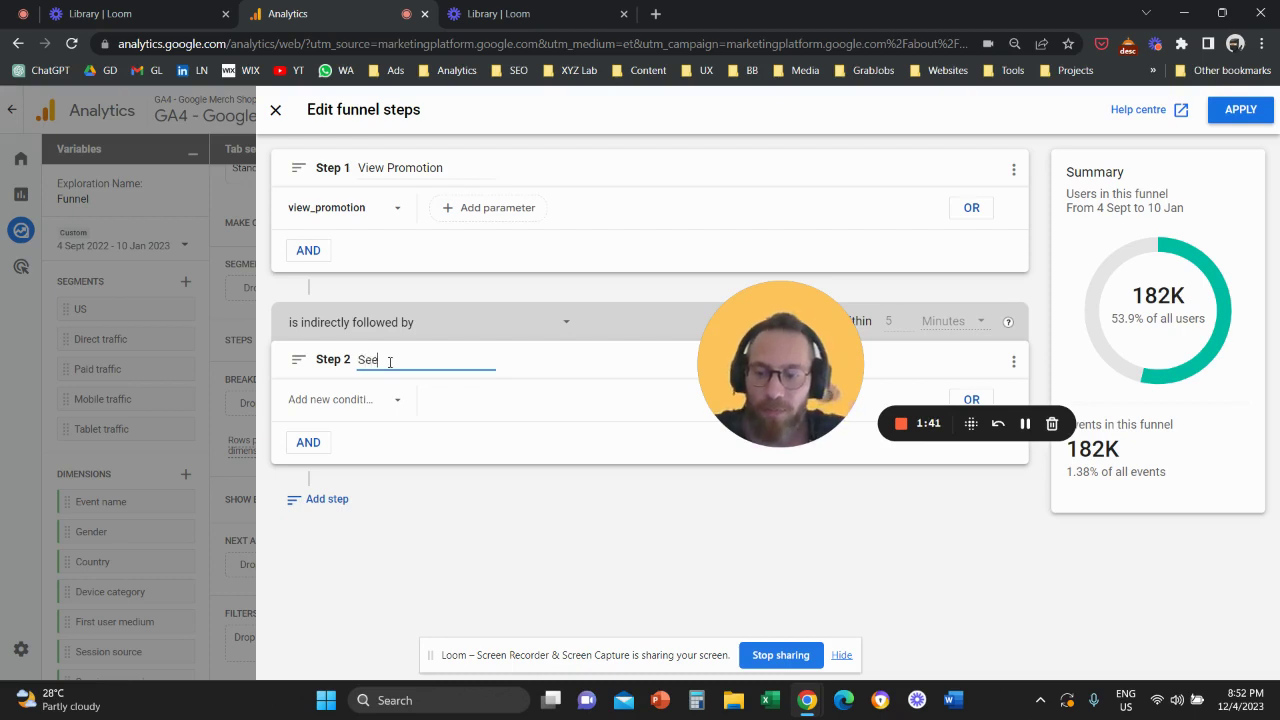
text(lect a Promotion)
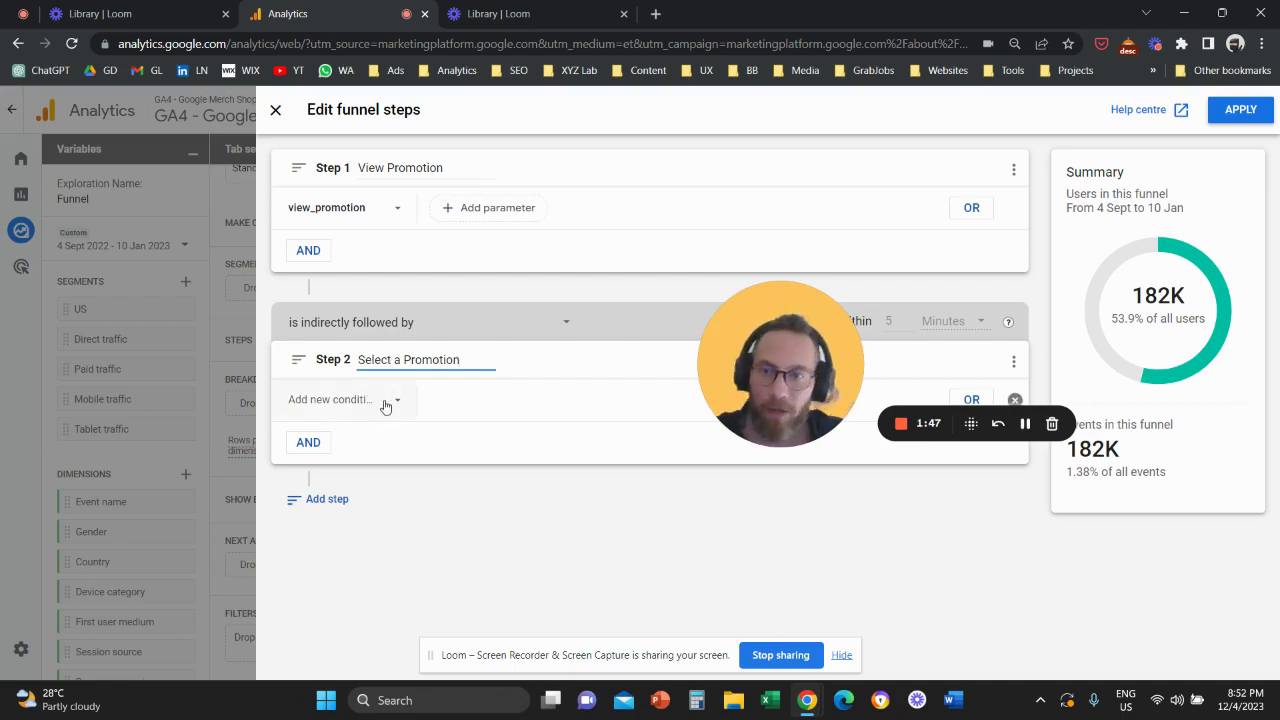
click(385, 403)
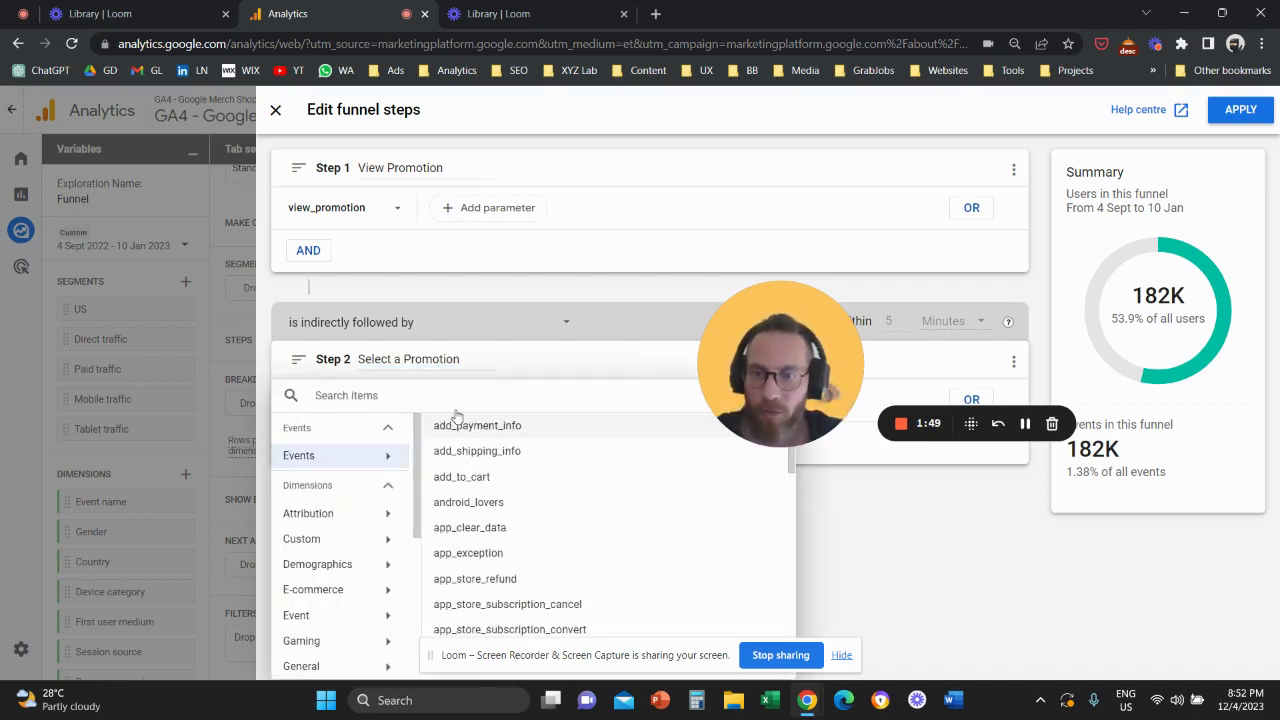
text(select)
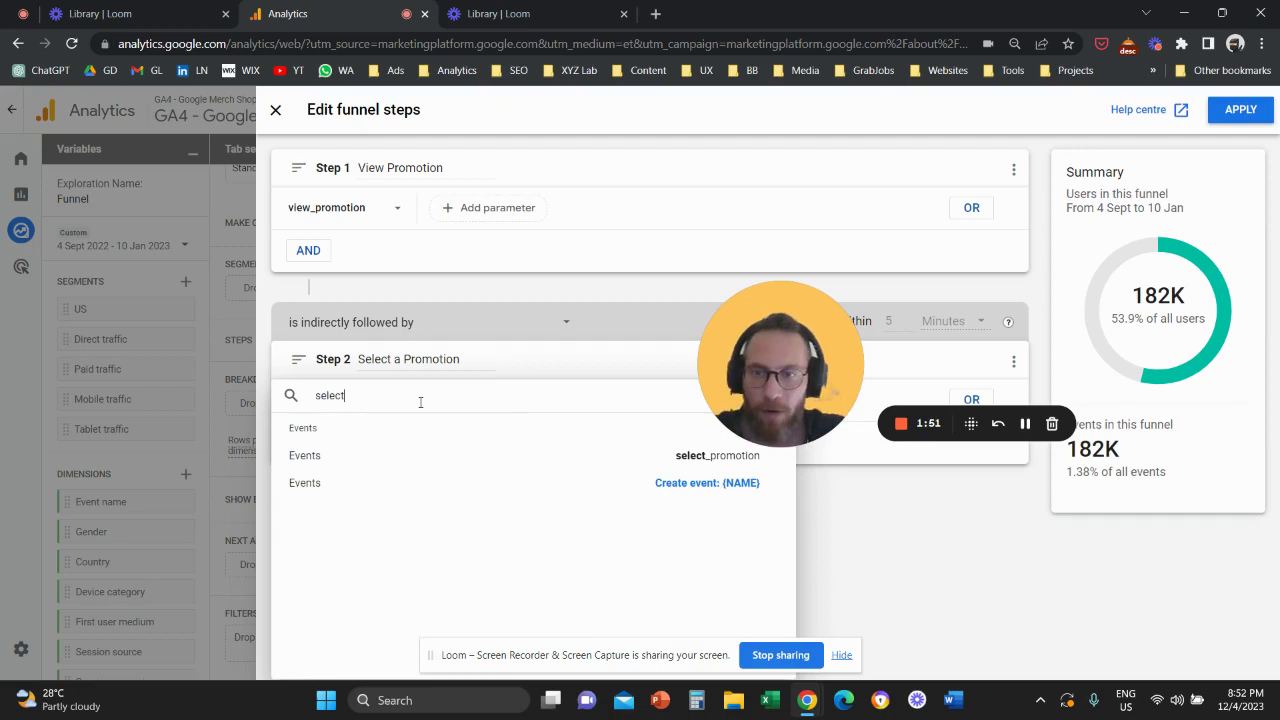
click(438, 458)
drag(759, 397, 776, 522)
- Add Step 3 'Add to Cart' triggered by the add_to_cart event
click(324, 500)
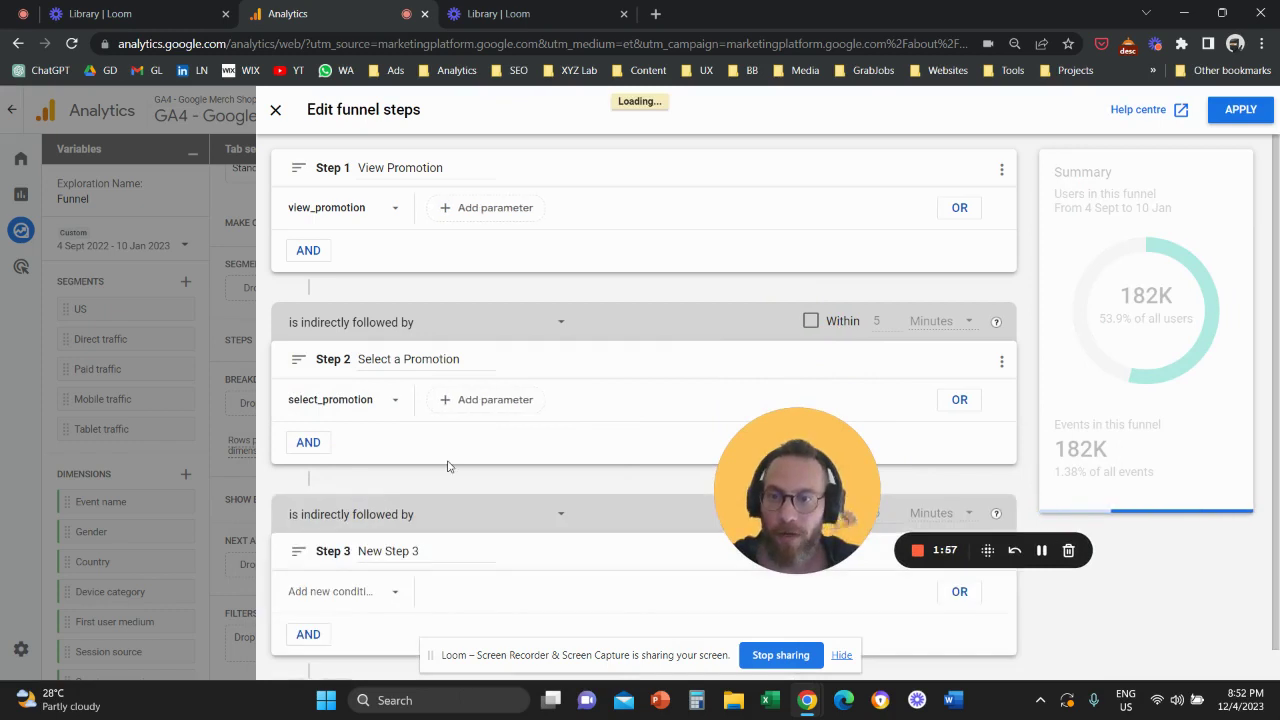
triple_click(431, 518)
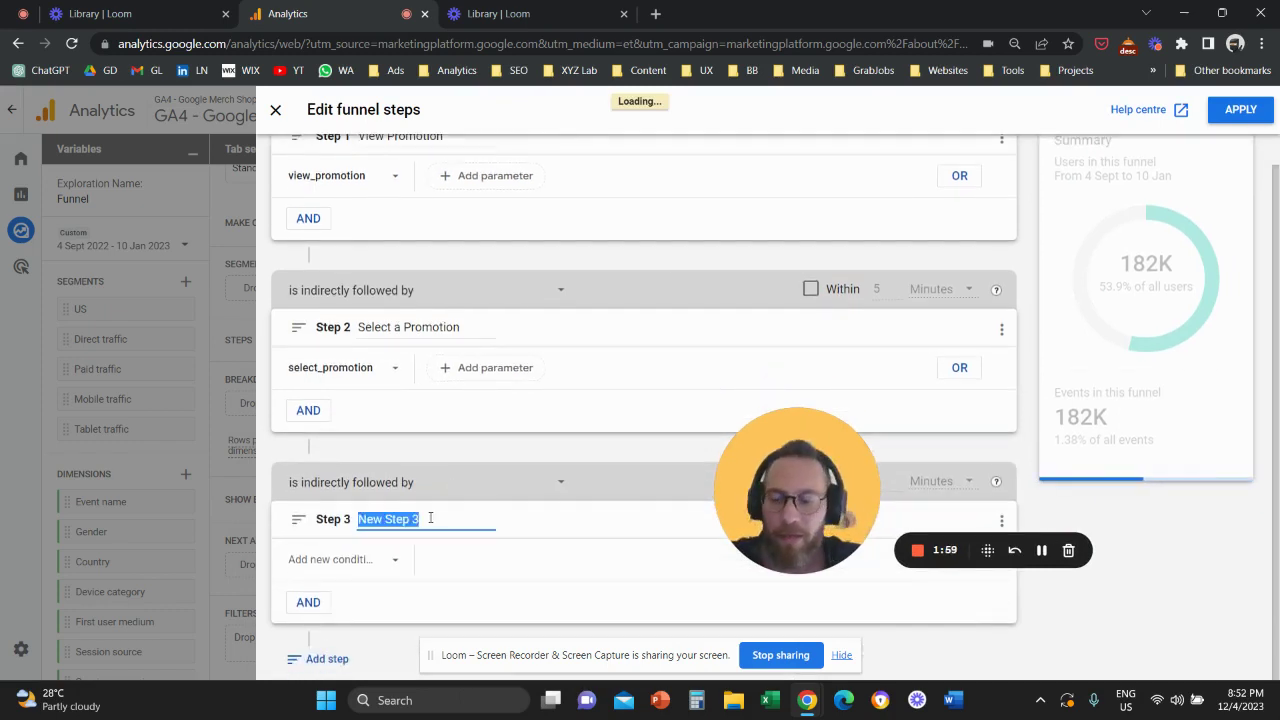
text(Add to Cart)
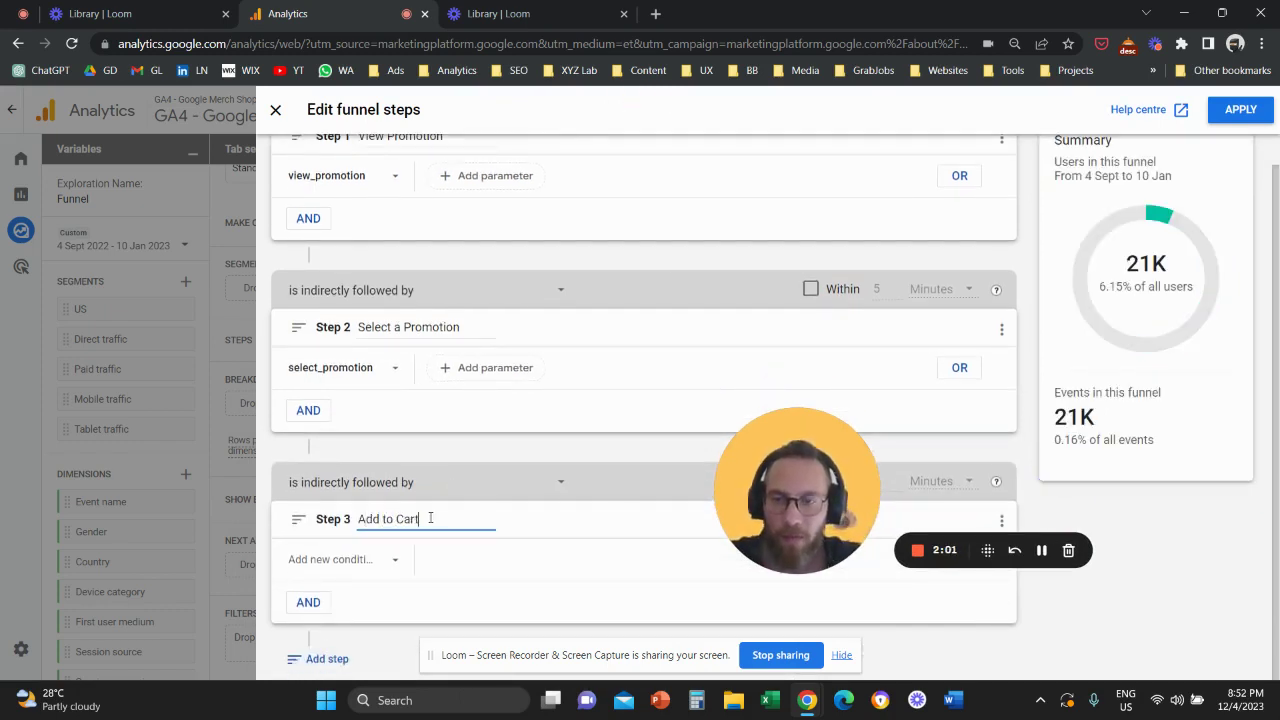
click(396, 562)
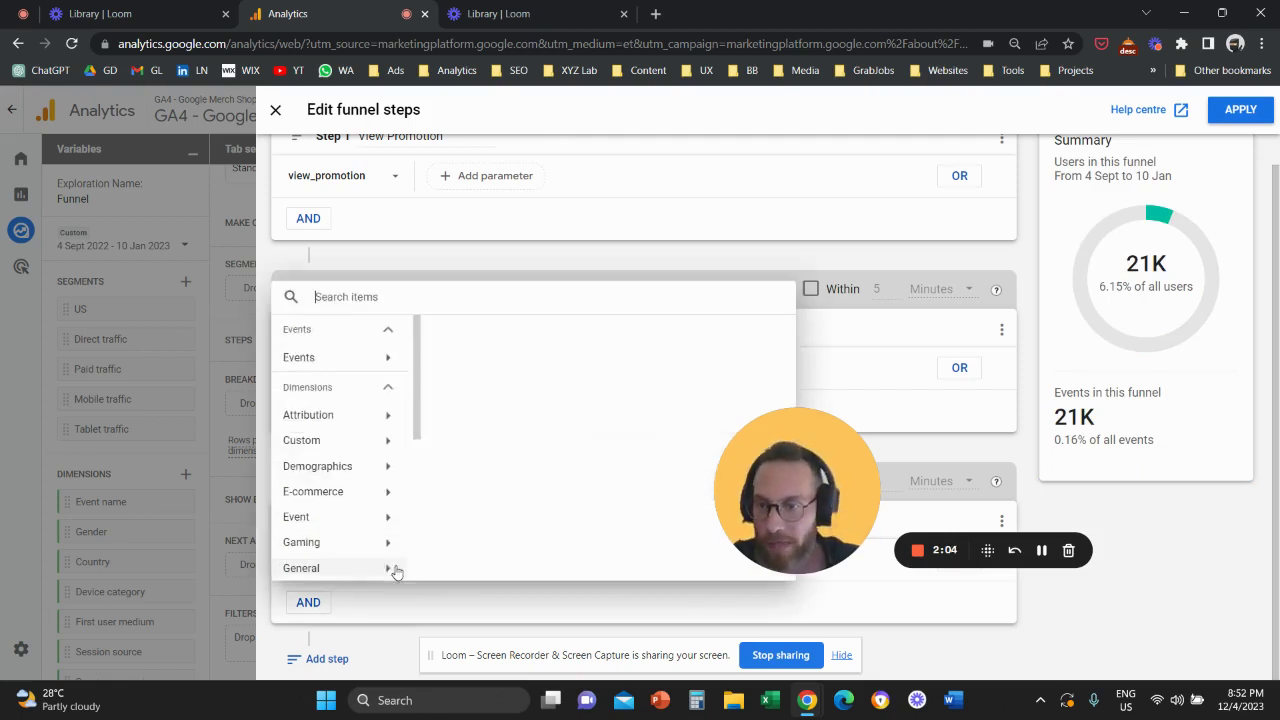
click(371, 358)
click(525, 381)
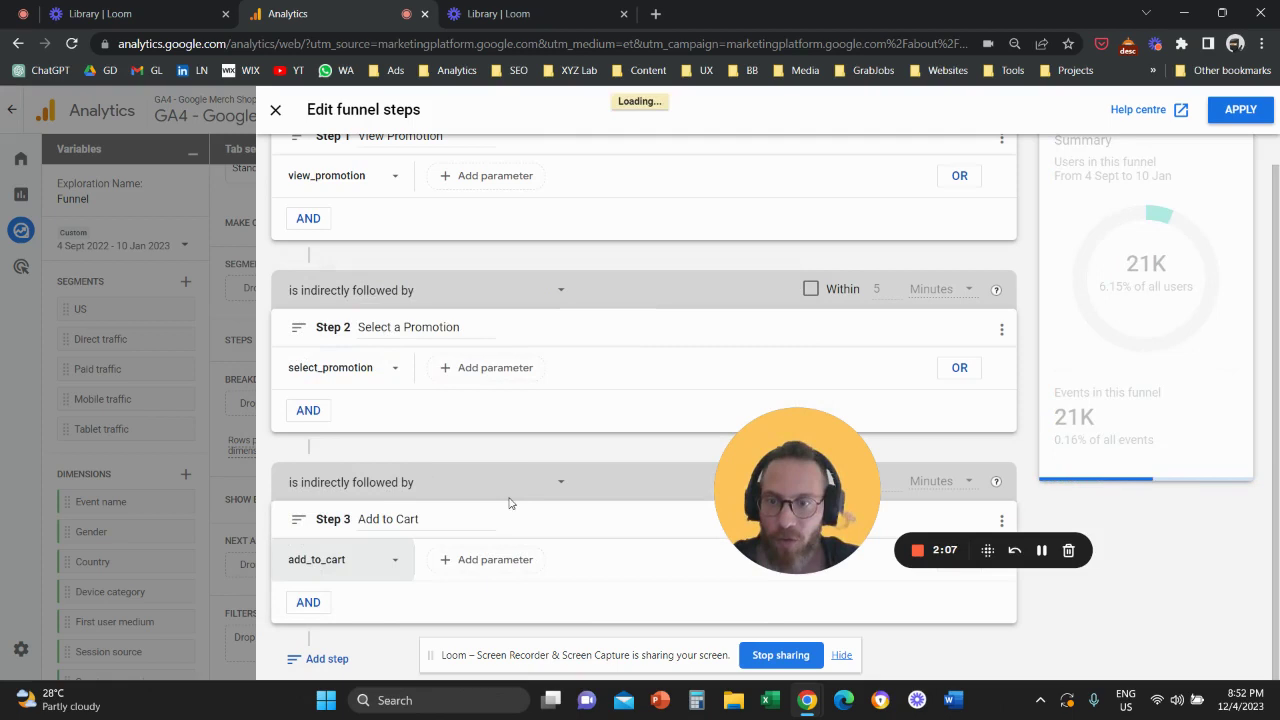
- Add Step 4 'Begin Checkout' using the begin_checkout event
click(305, 658)
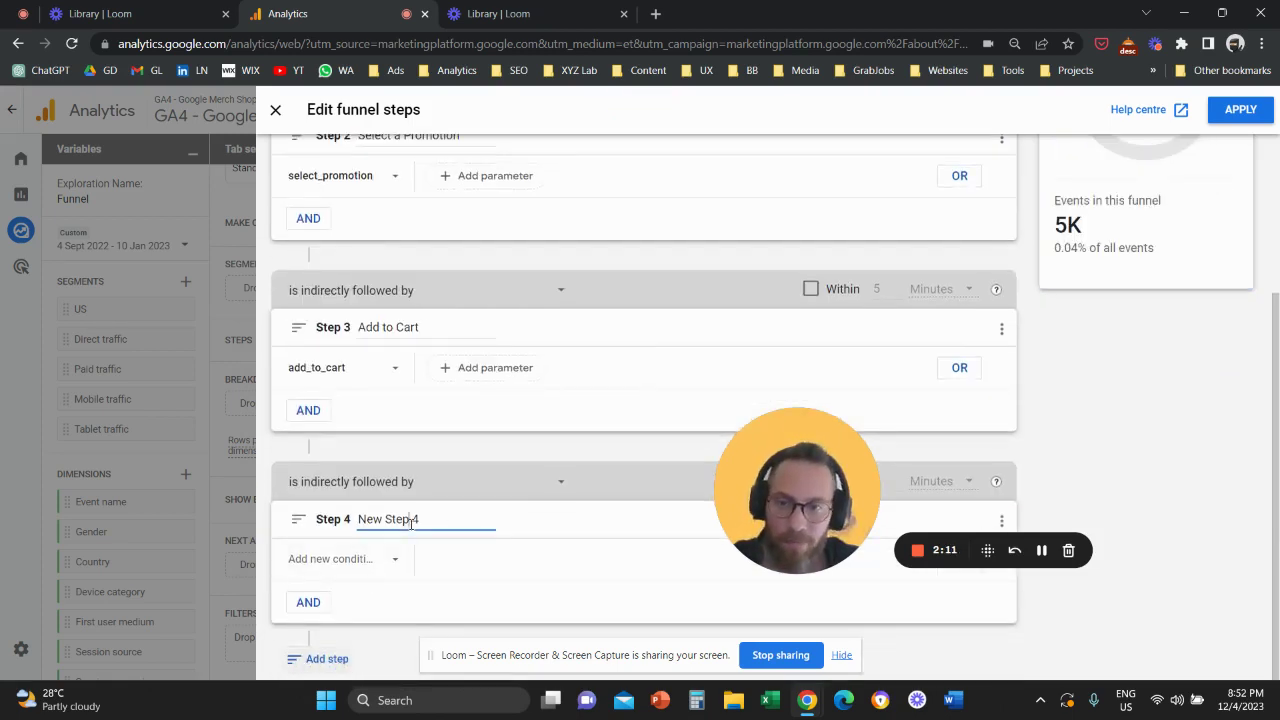
triple_click(413, 522)
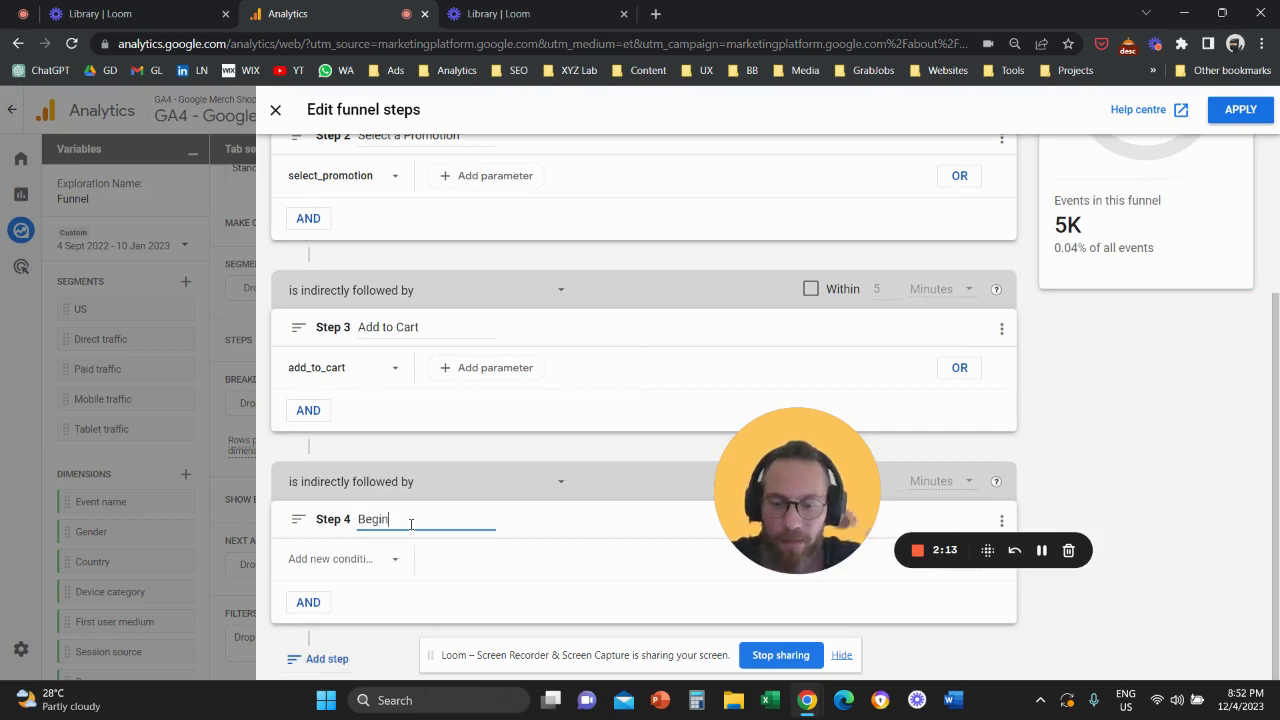
click(345, 560)
click(380, 360)
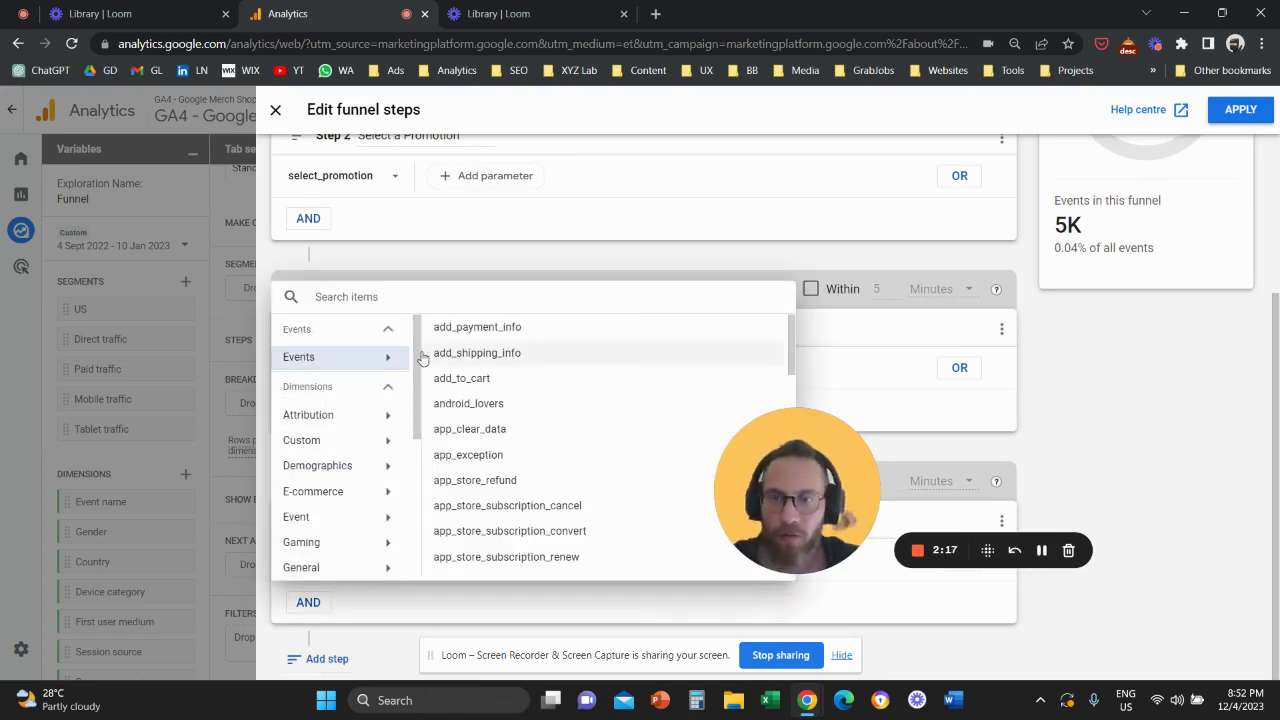
text(begin)
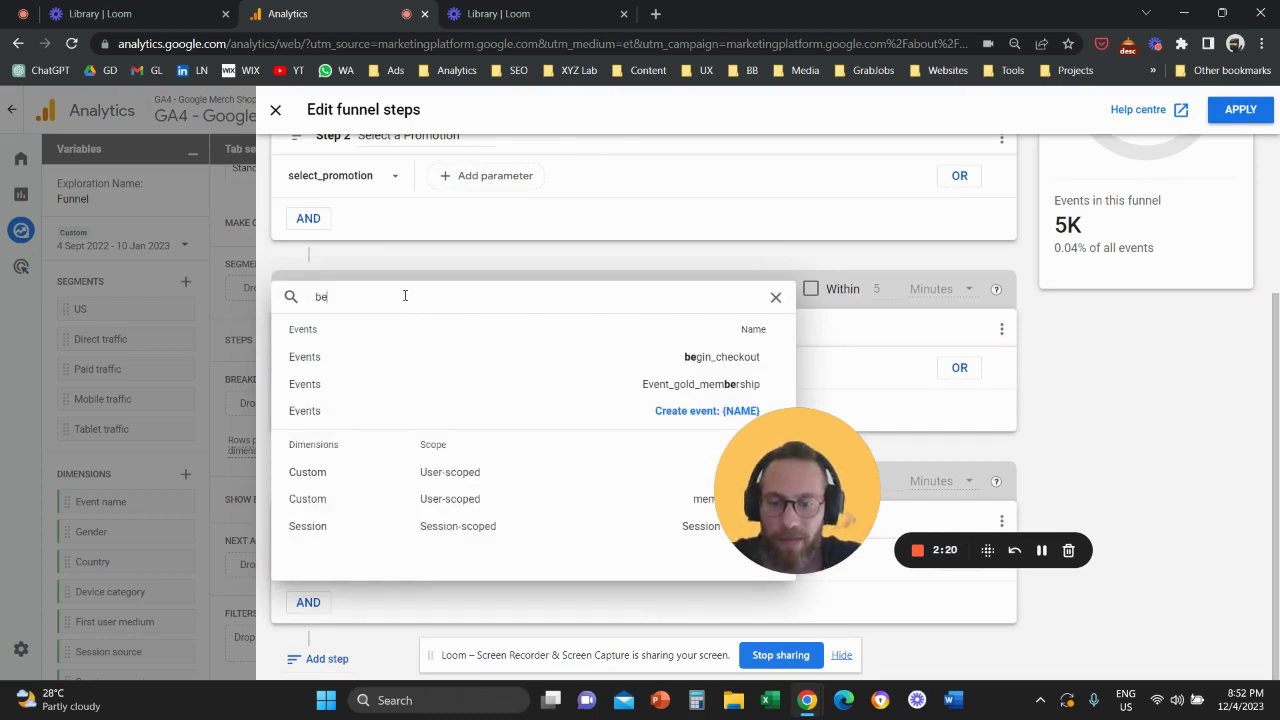
click(396, 358)
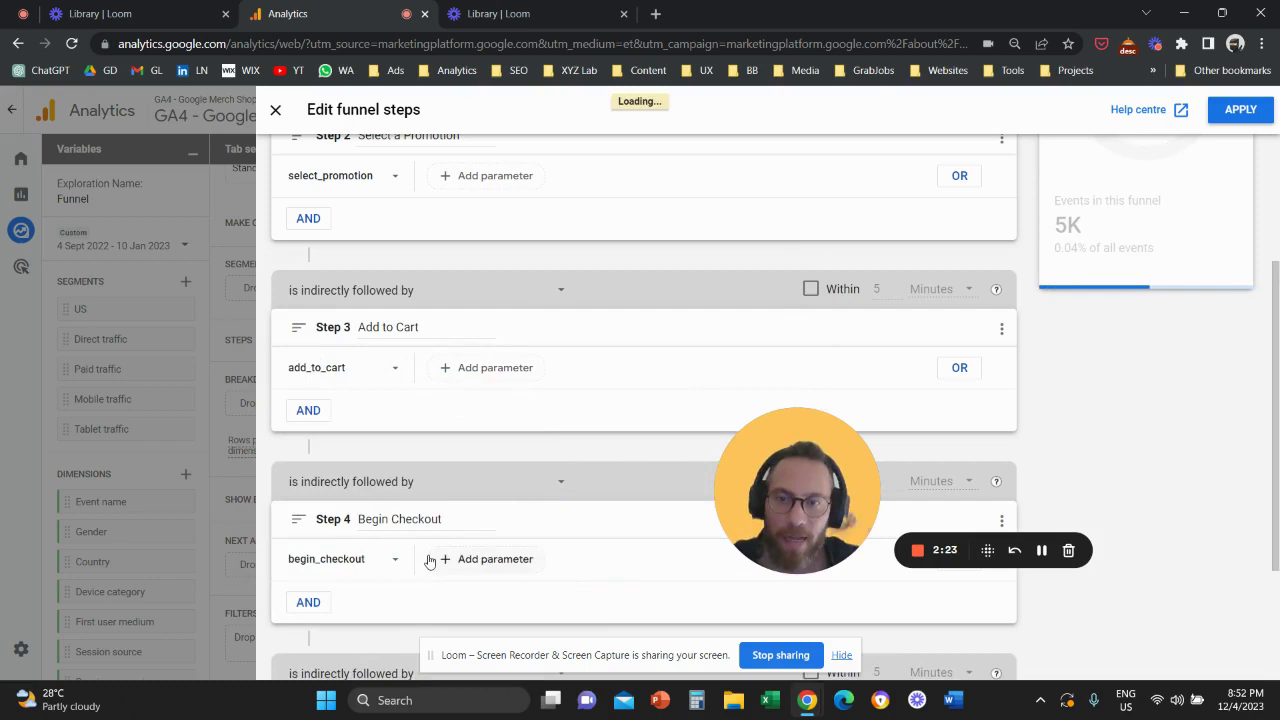
scroll(429, 562, down, 2)
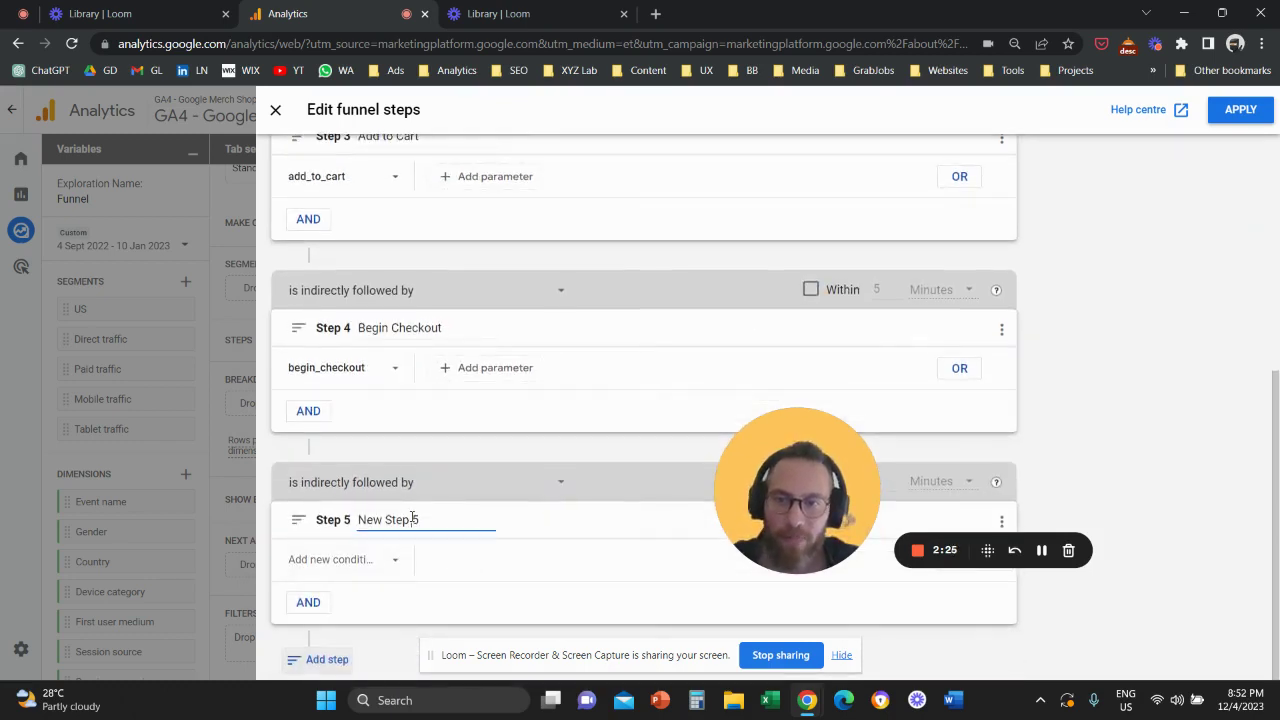
- Name Step 5 'Sale' and set it to the purchase event
click(412, 517)
text(Sale)
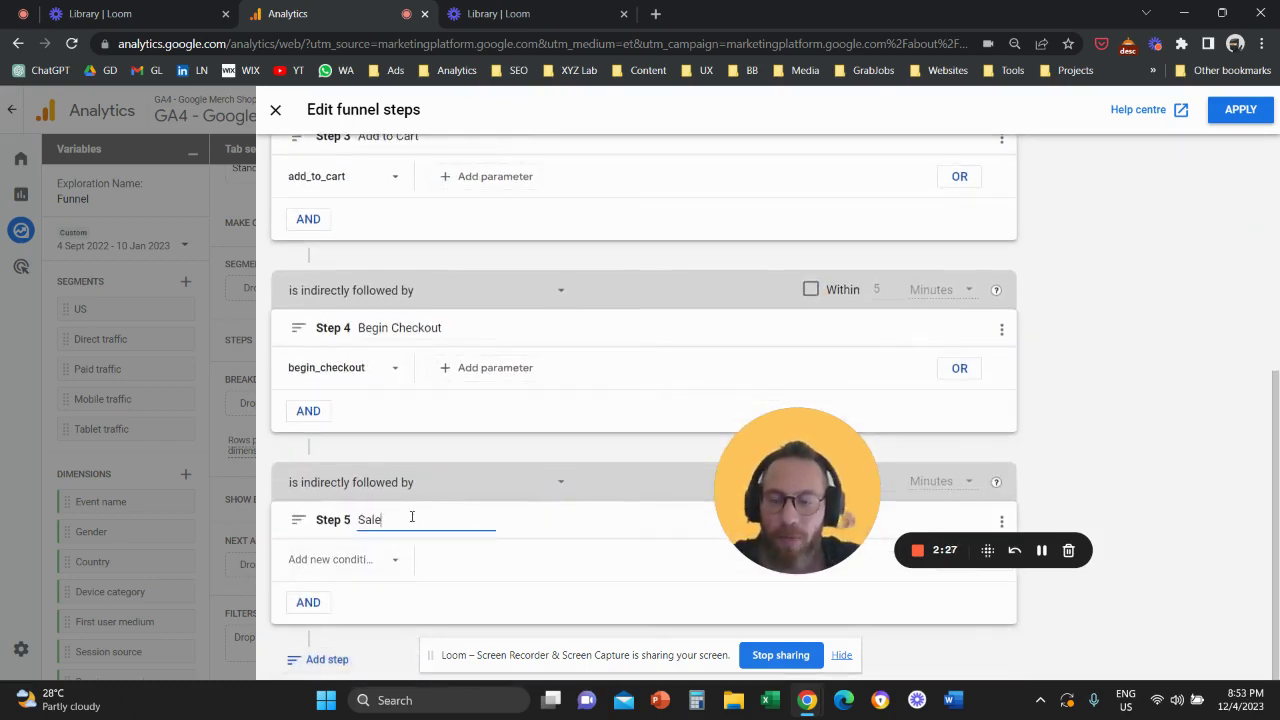
click(386, 560)
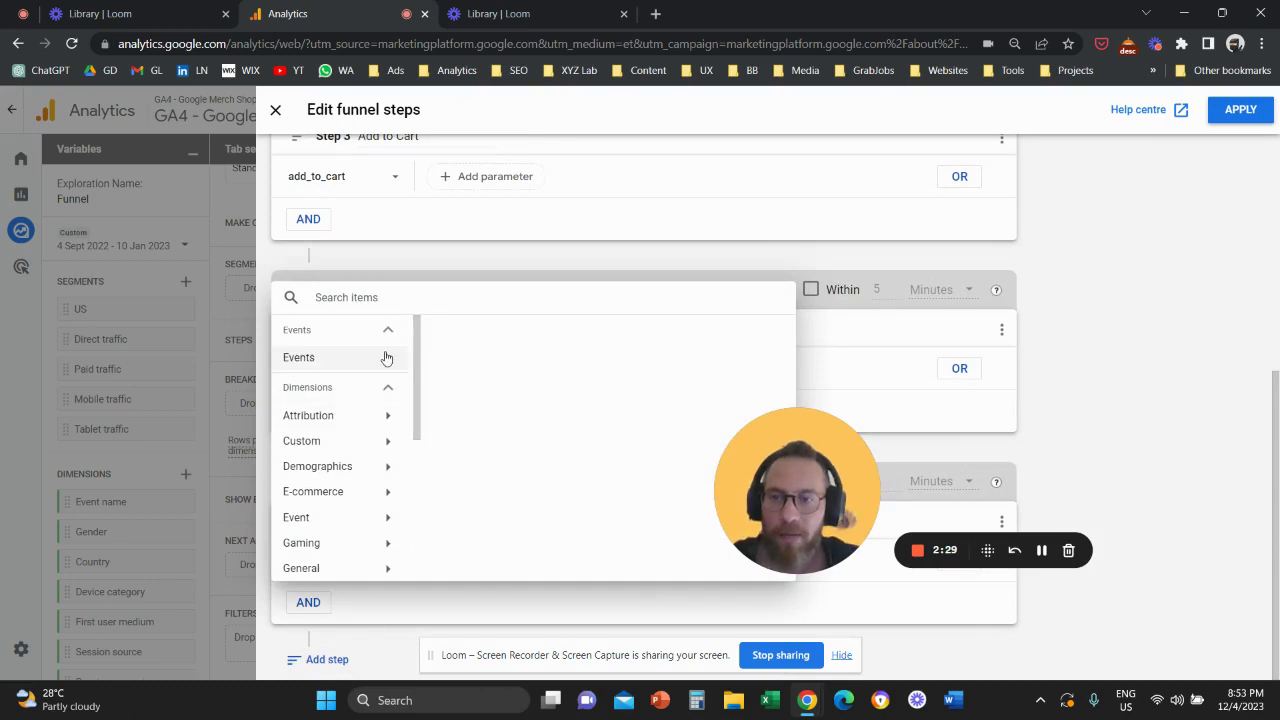
click(318, 297)
text(p)
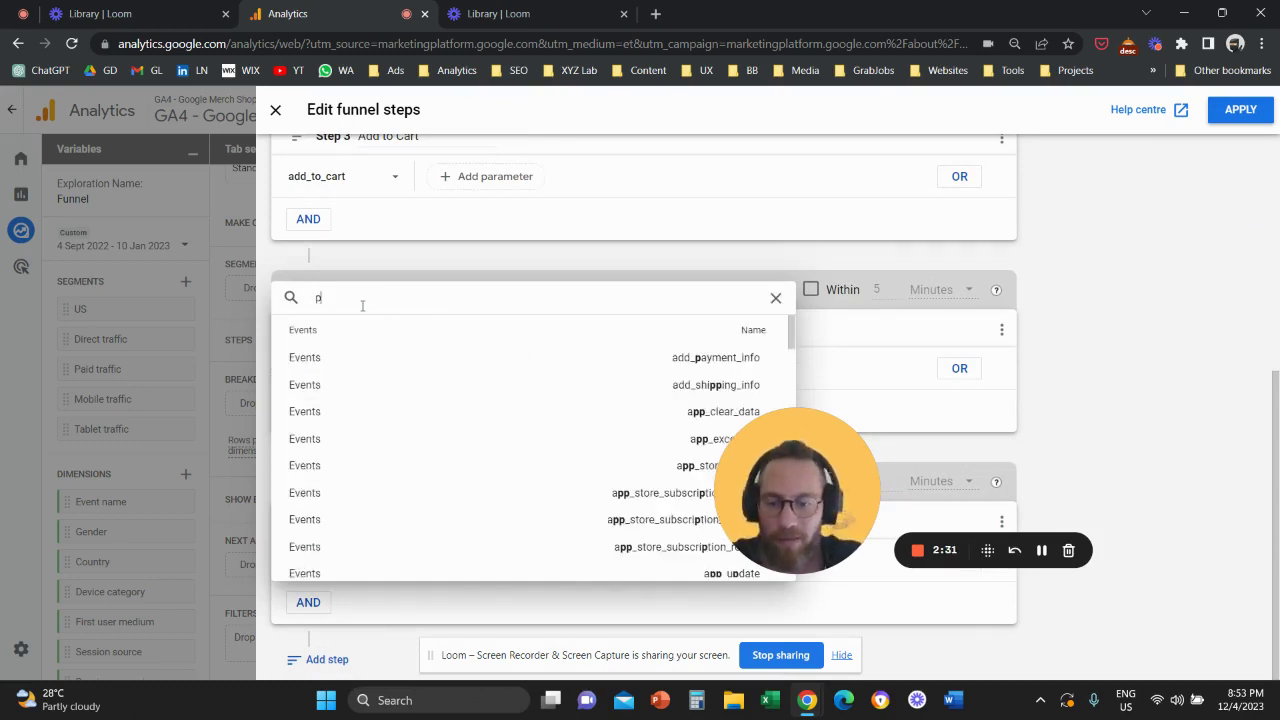
text(urcha)
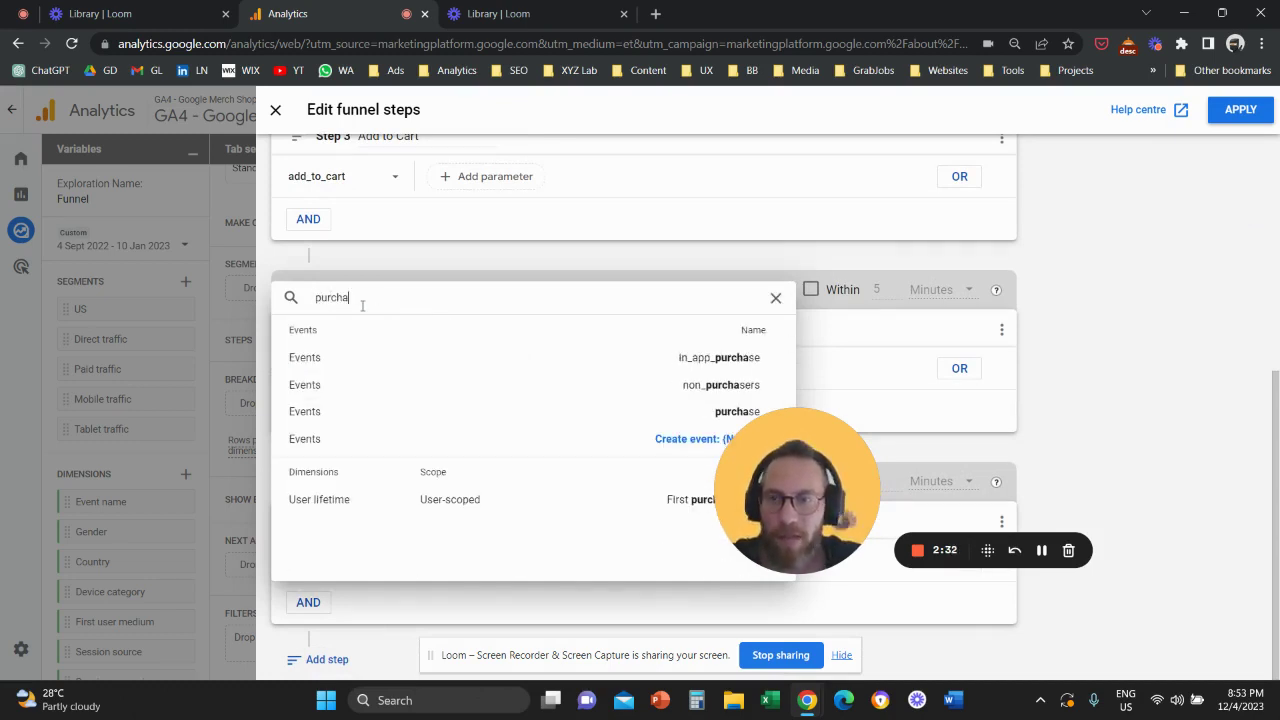
click(395, 412)
drag(801, 454, 829, 410)
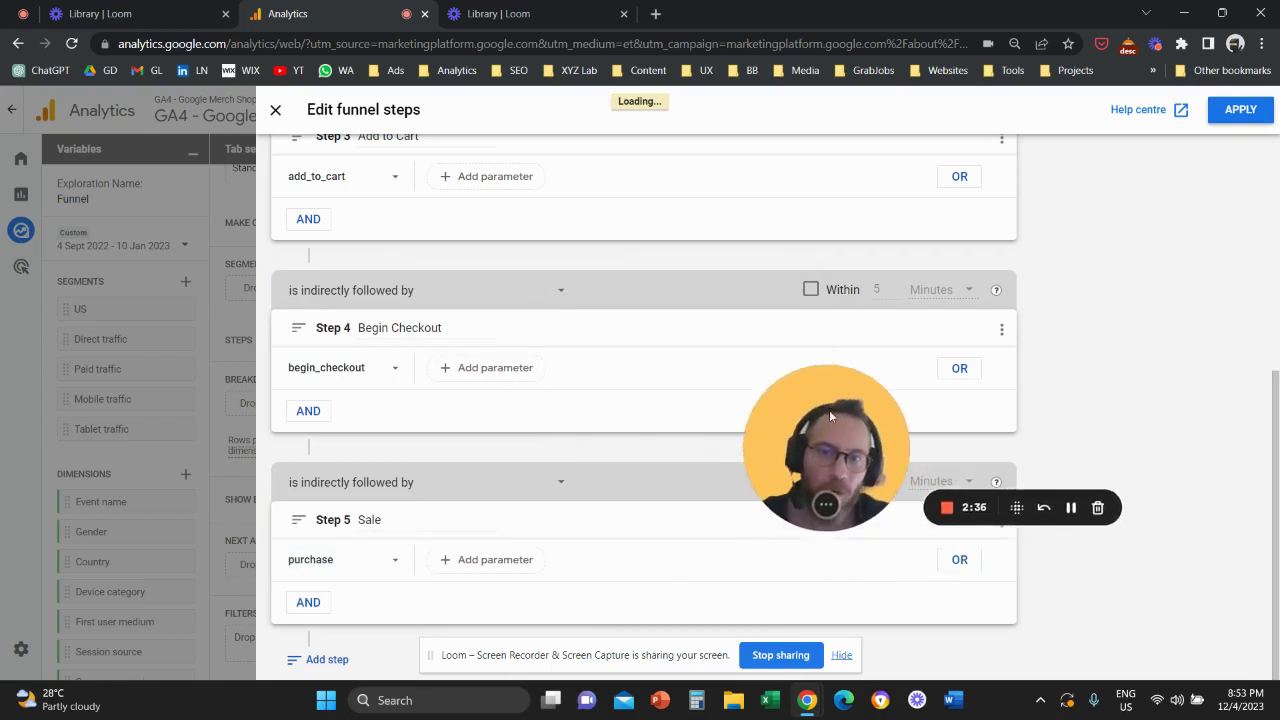
scroll(626, 421, up, 3)
scroll(626, 421, up, 1)
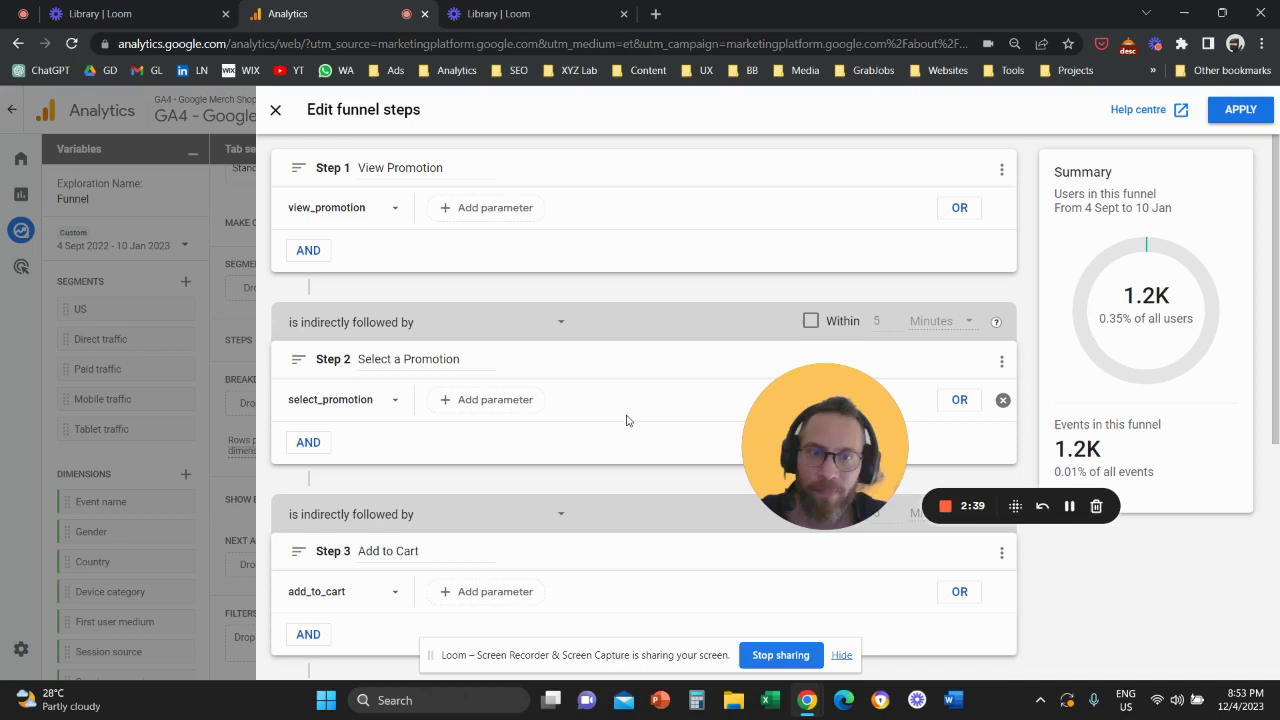
drag(846, 432, 814, 304)
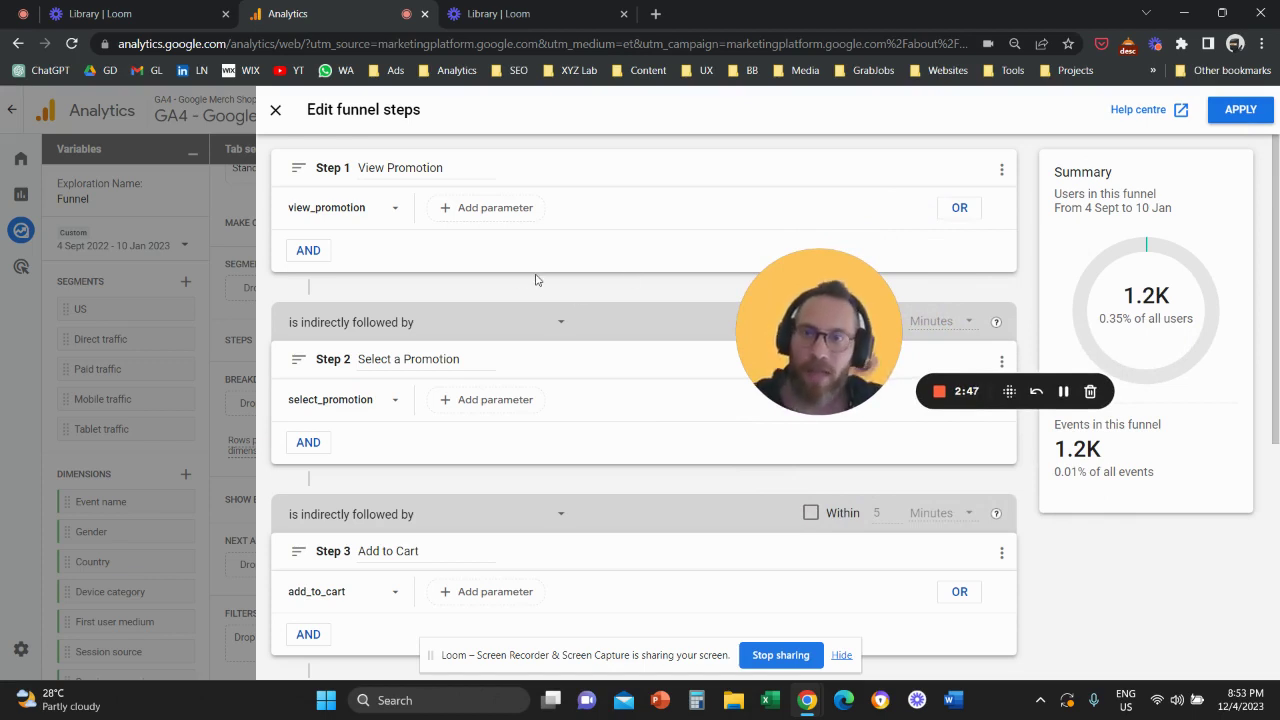
- Search Step 1's event list for 'page', then close it leaving view_promotion unchanged
click(383, 208)
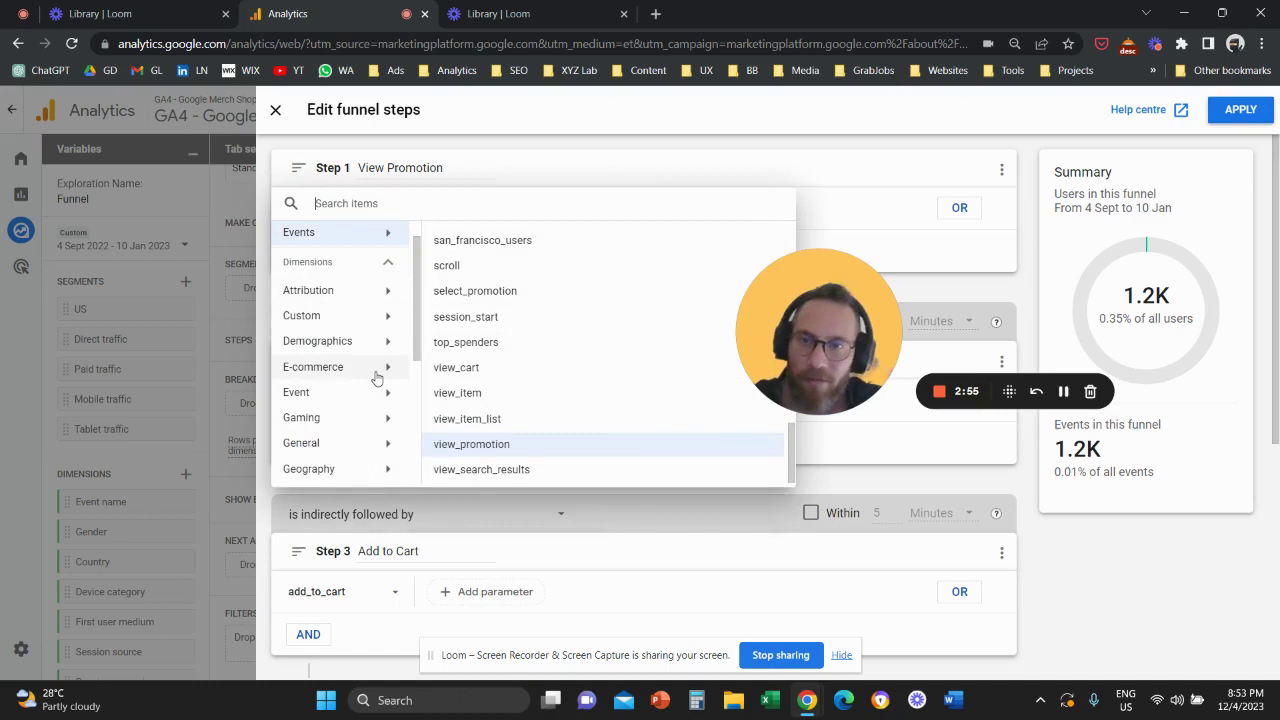
scroll(380, 360, down, 2)
scroll(365, 290, up, 3)
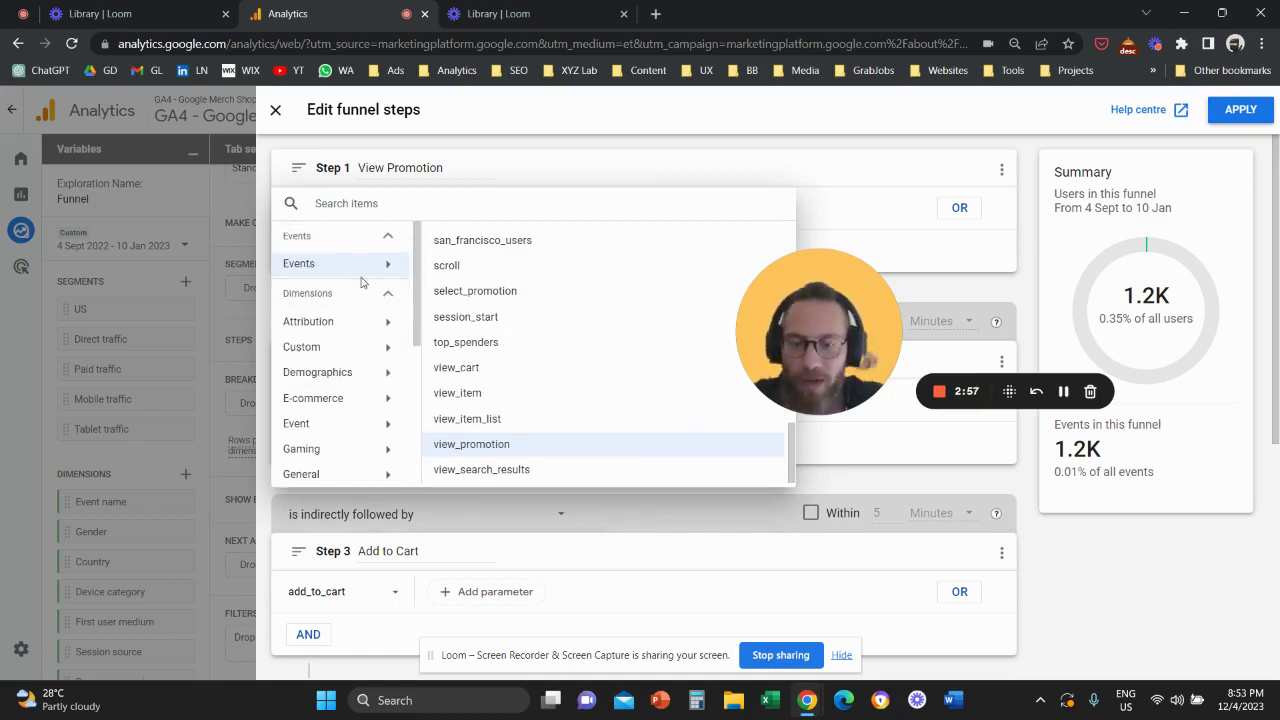
text(page)
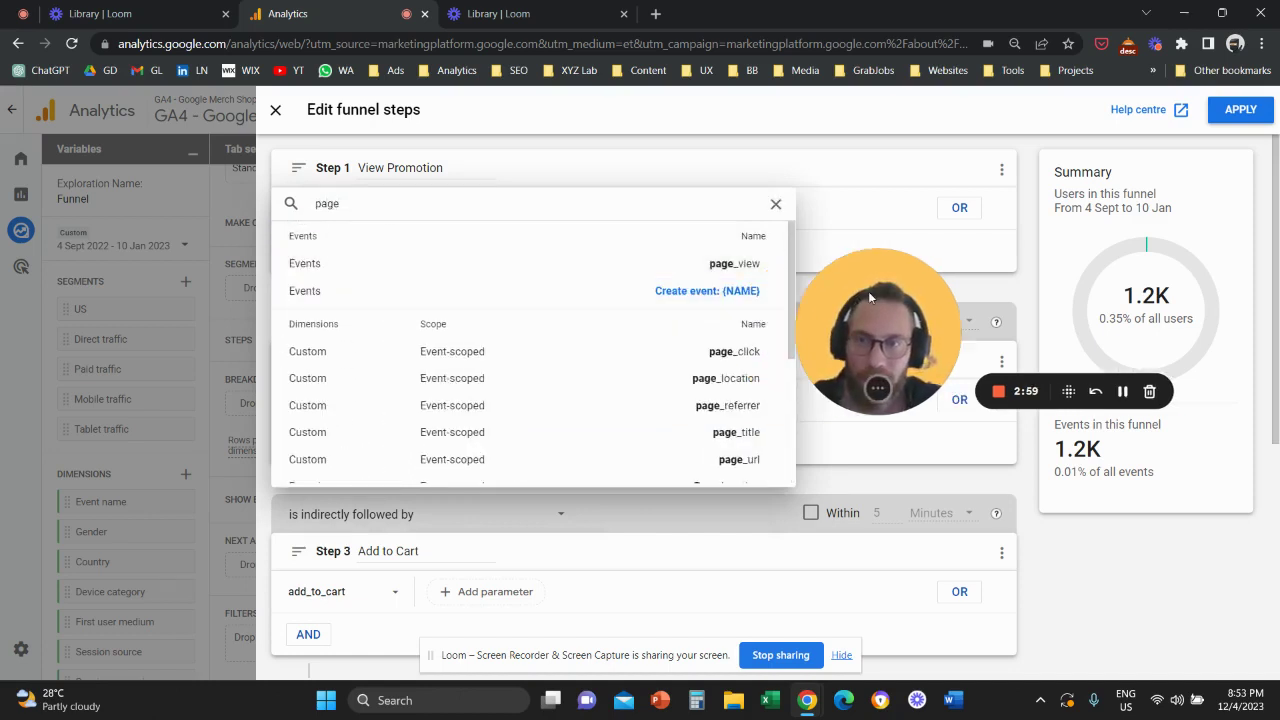
scroll(684, 376, down, 2)
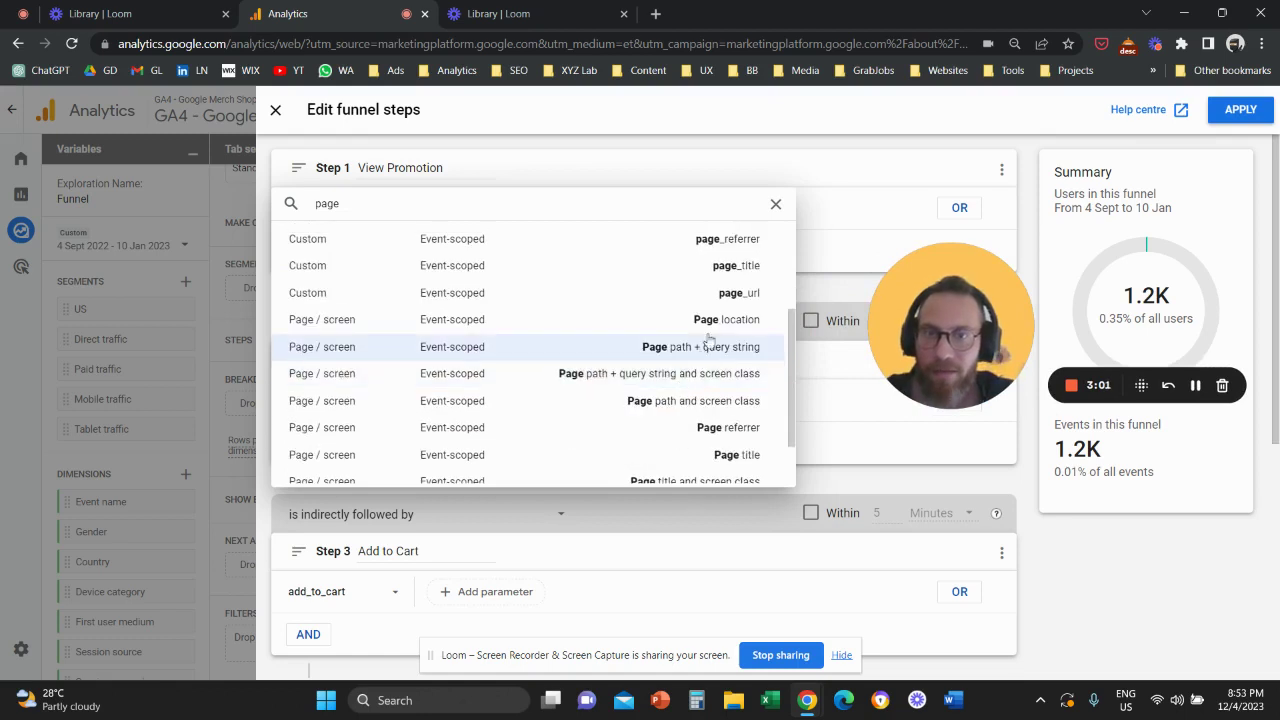
scroll(730, 320, down, 1)
scroll(730, 333, down, 1)
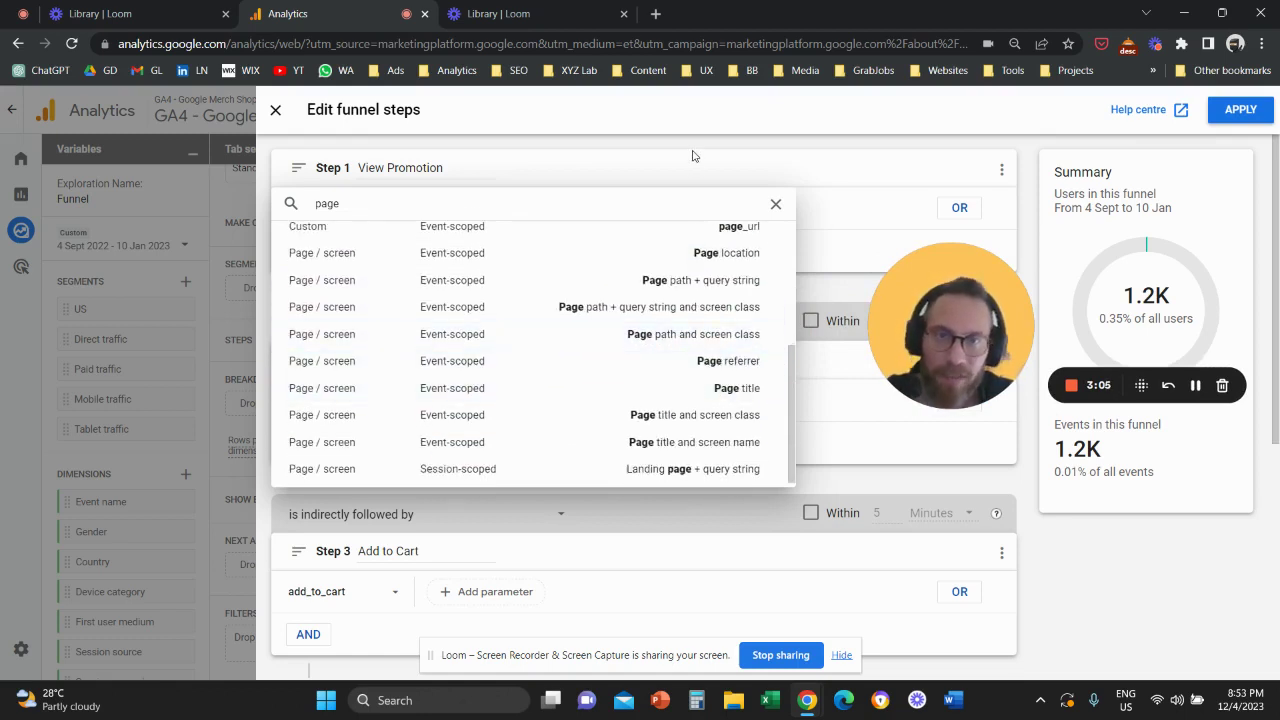
click(776, 204)
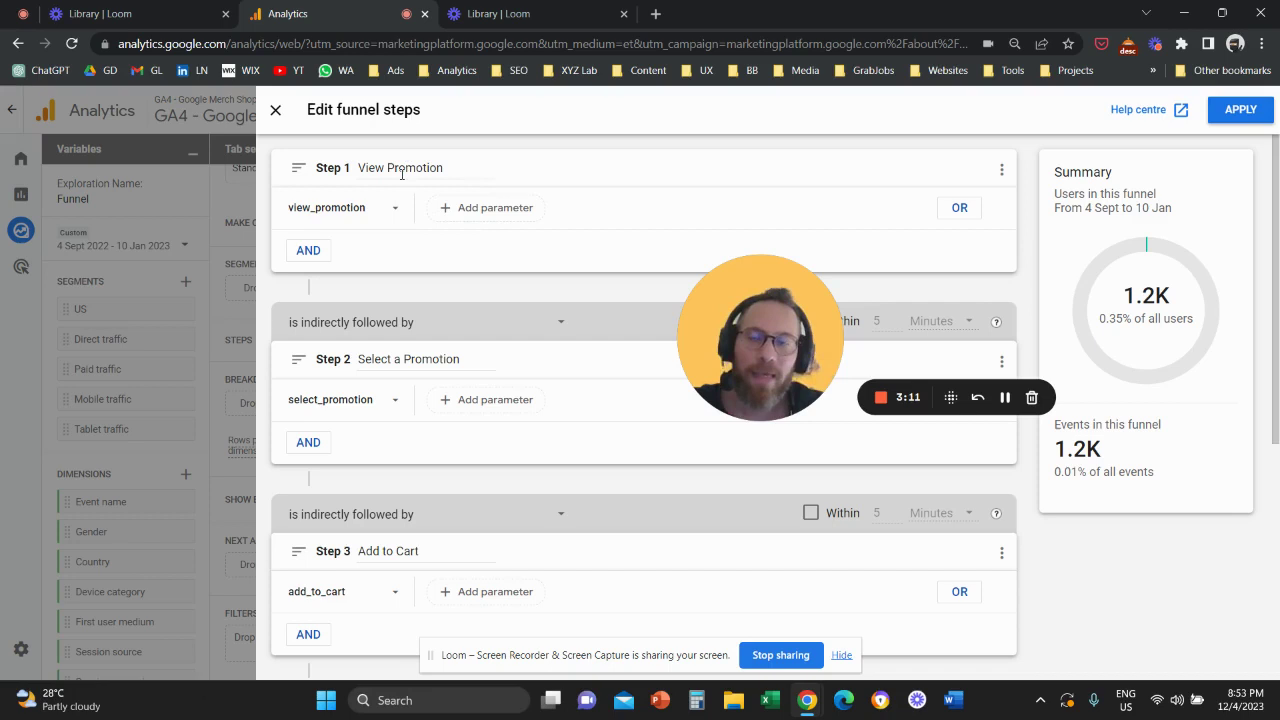
- Add an empty AND condition beneath Step 1's view_promotion event
click(960, 207)
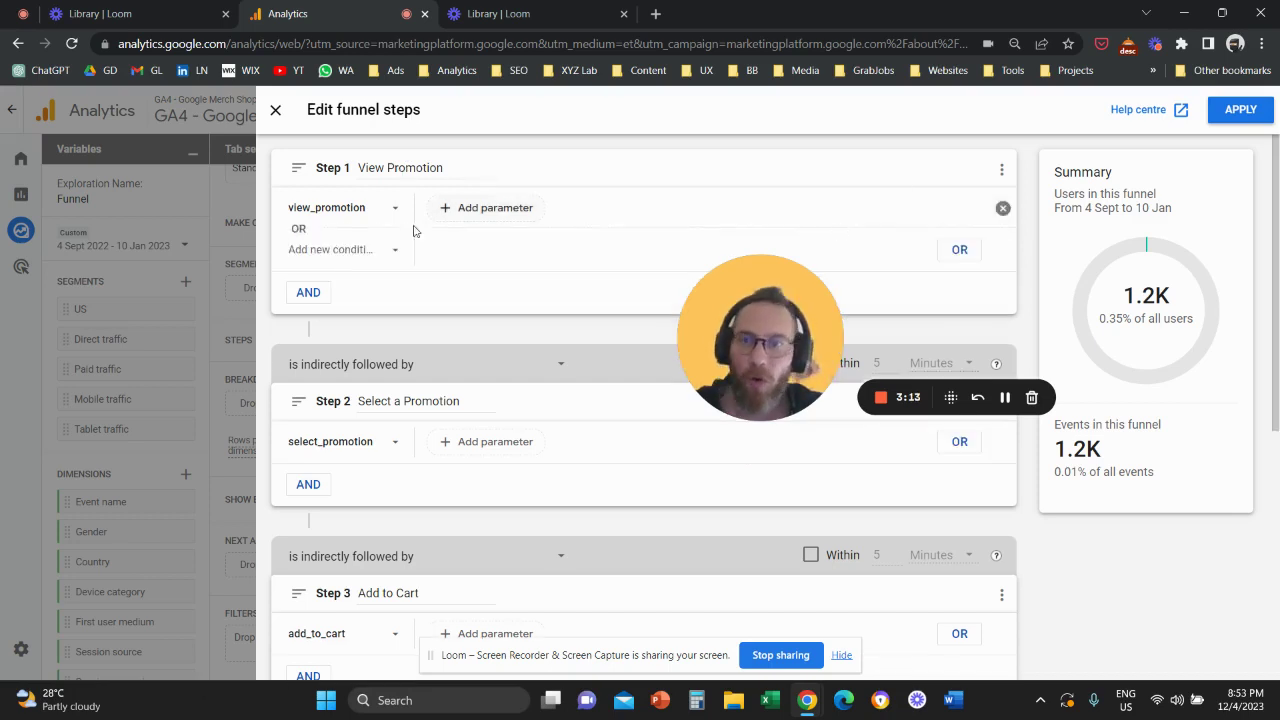
click(1002, 251)
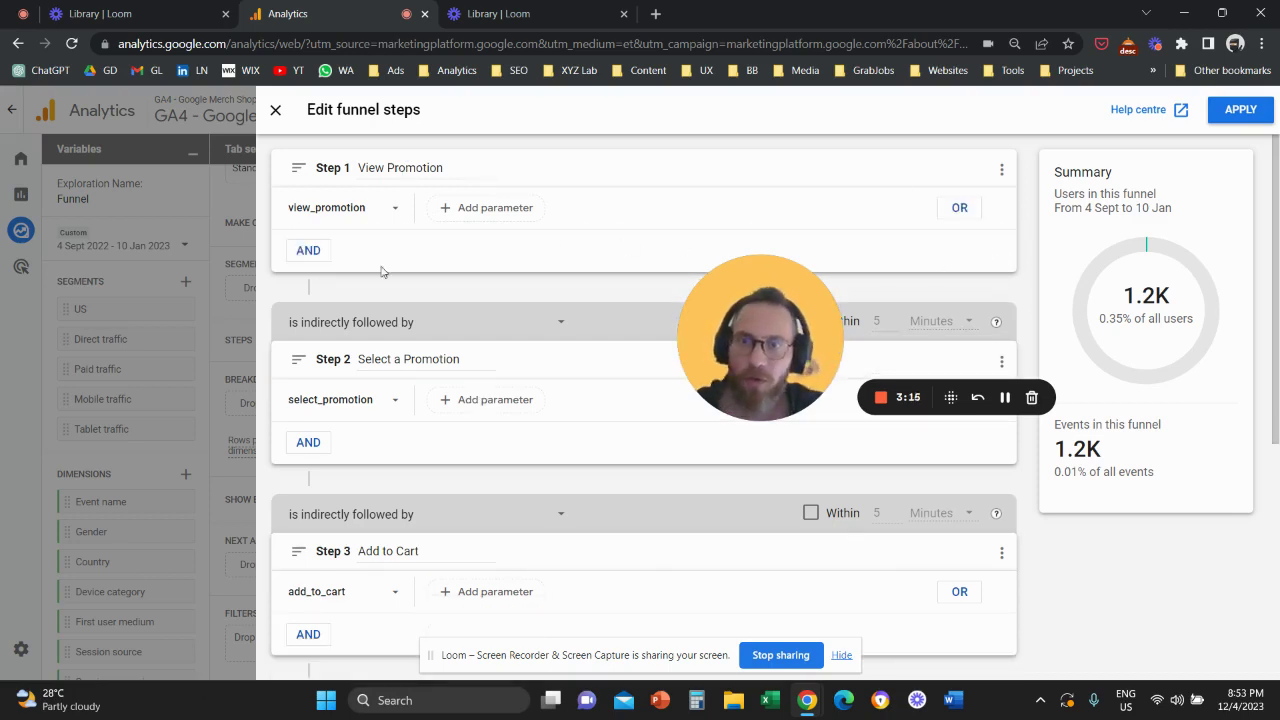
click(308, 251)
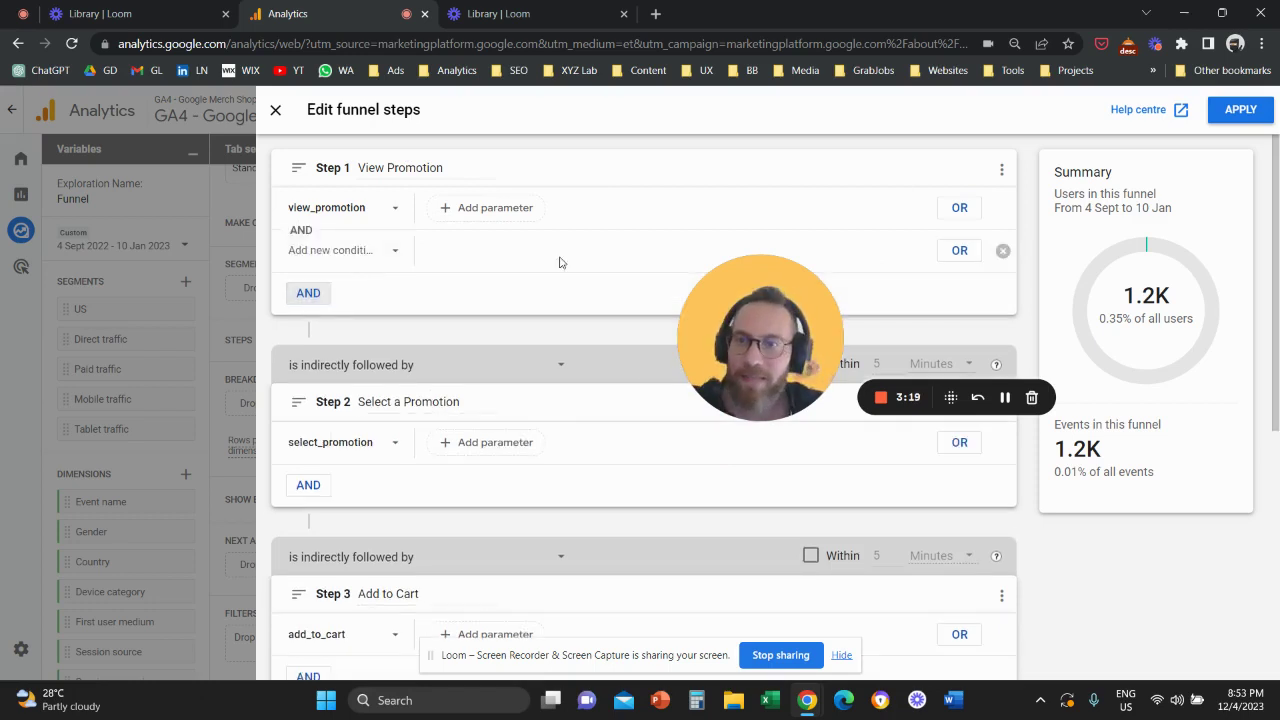
- Remove Step 1's empty AND condition and keep Step 2 indirectly following Step 1
click(1003, 251)
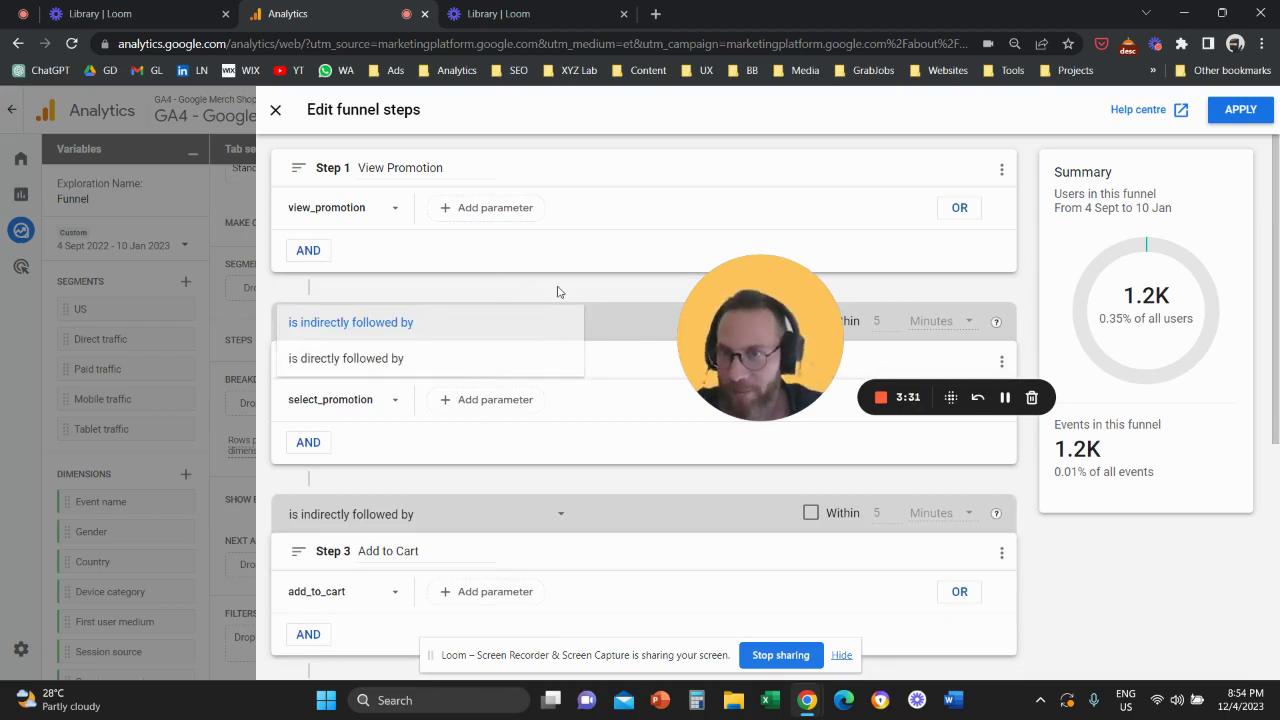
click(558, 291)
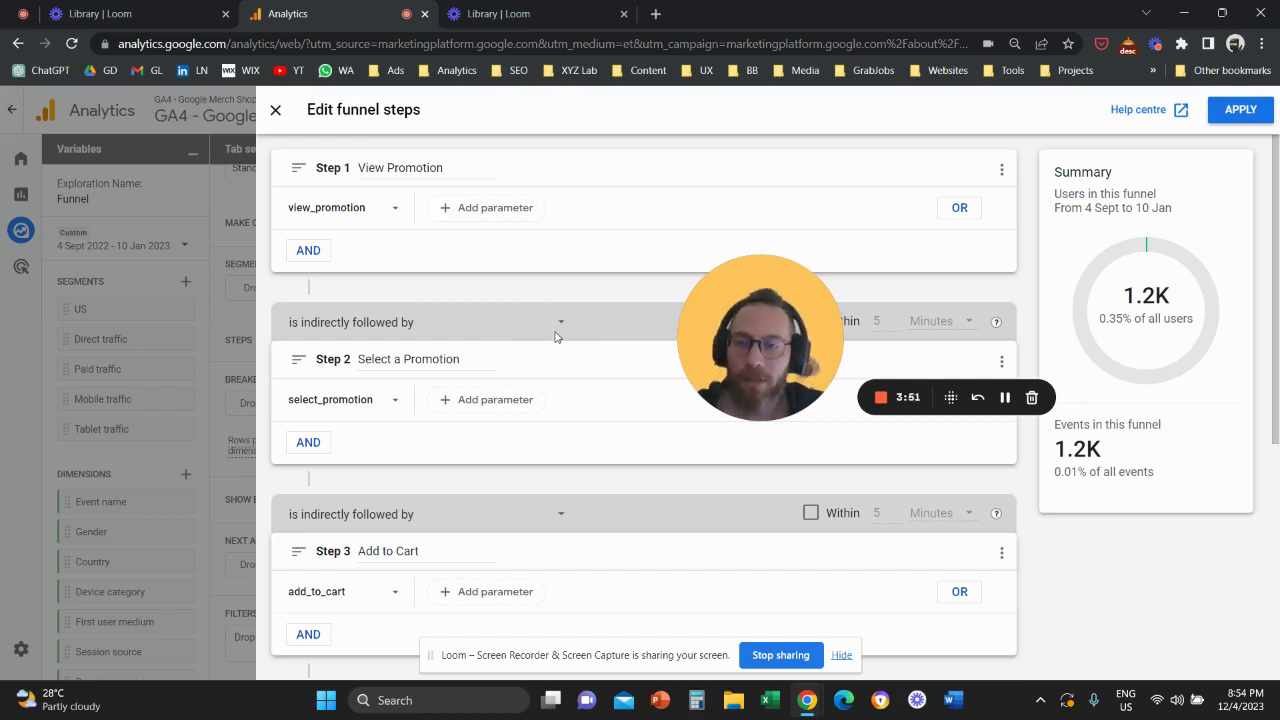
click(478, 335)
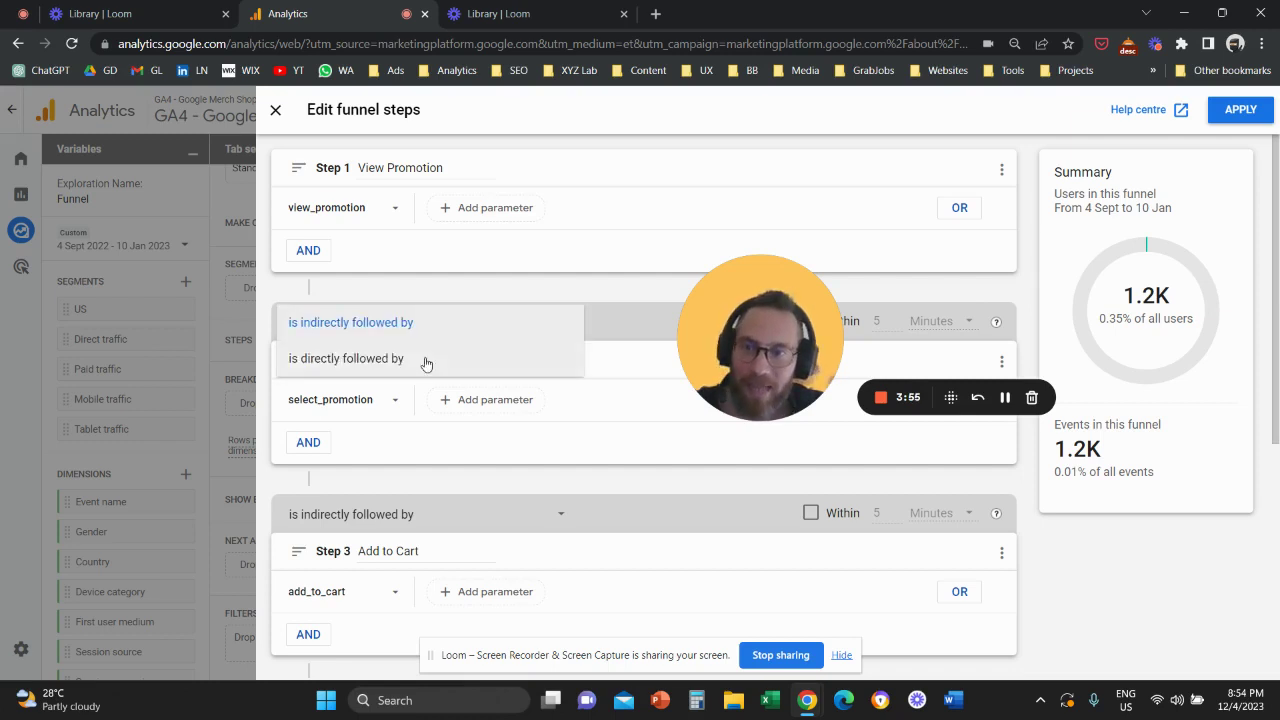
click(446, 356)
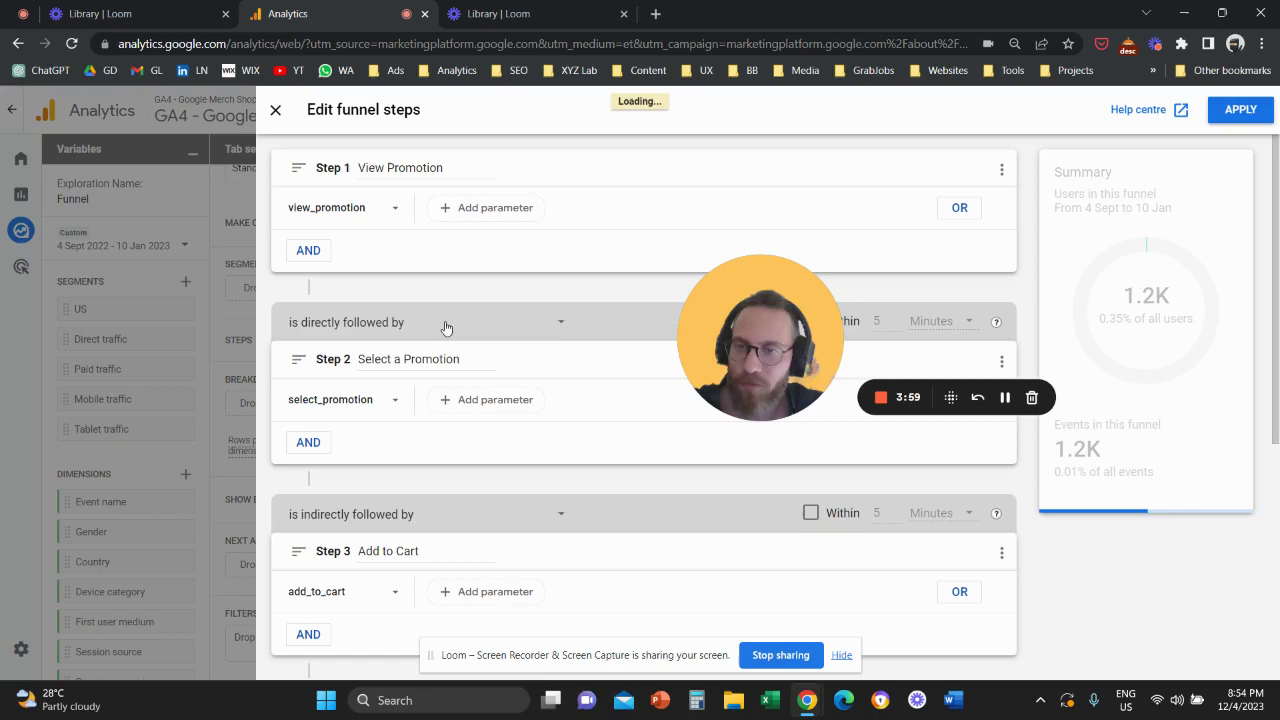
click(446, 328)
click(460, 300)
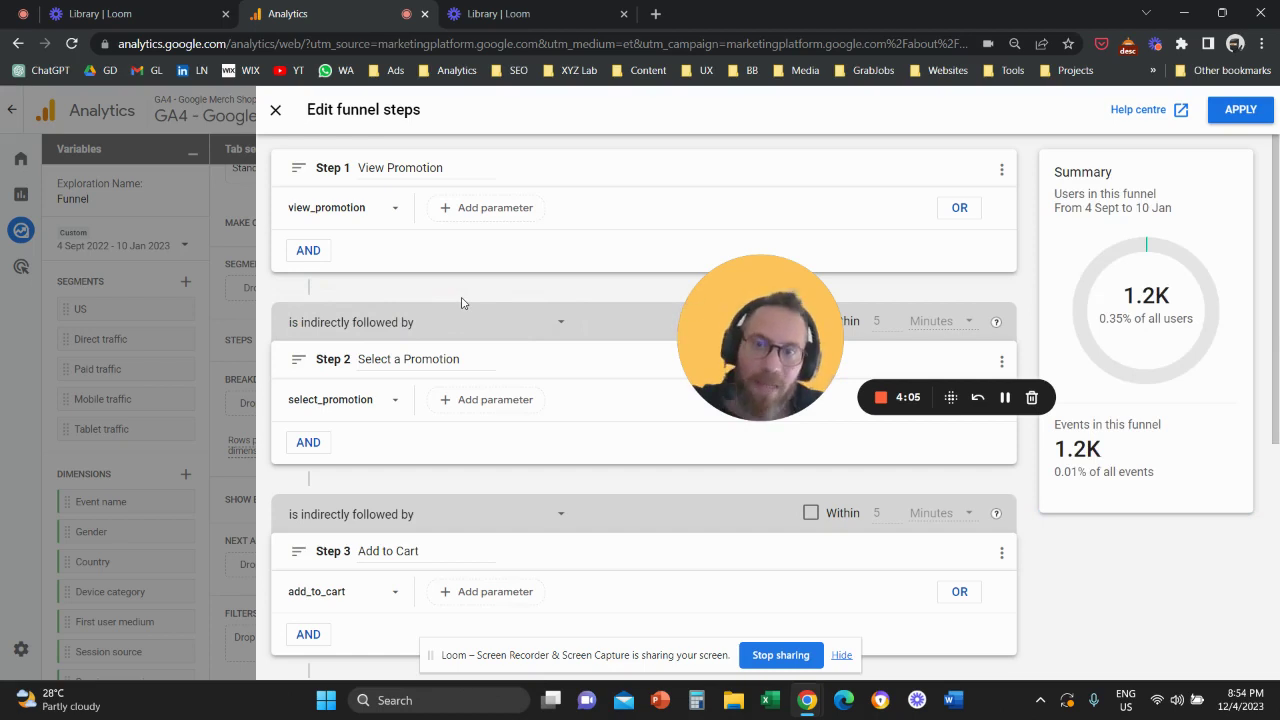
click(460, 320)
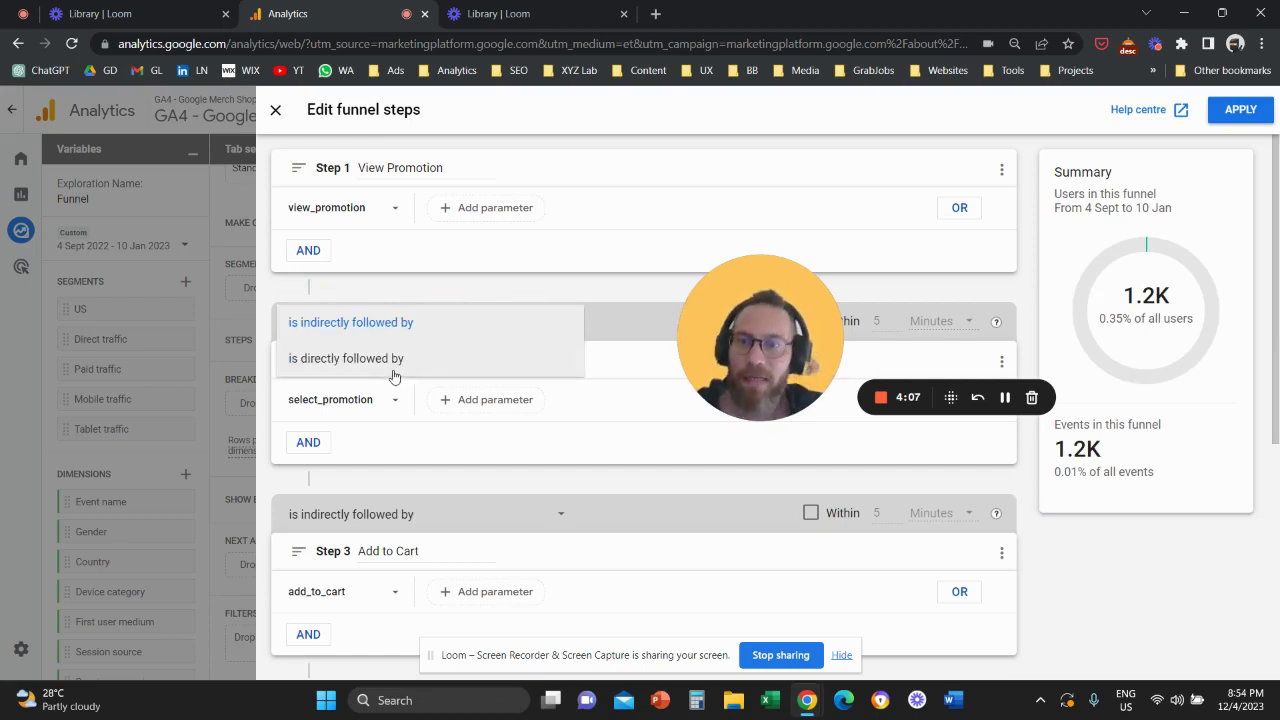
click(440, 289)
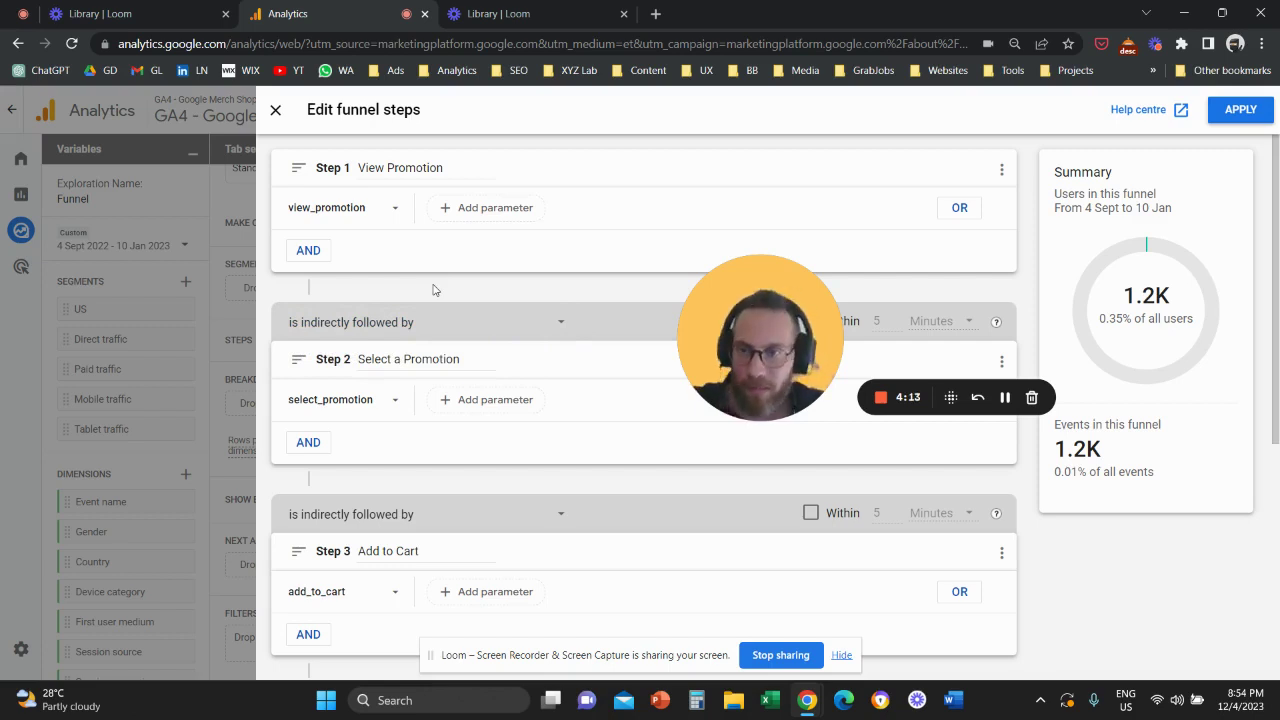
scroll(440, 300, down, 2)
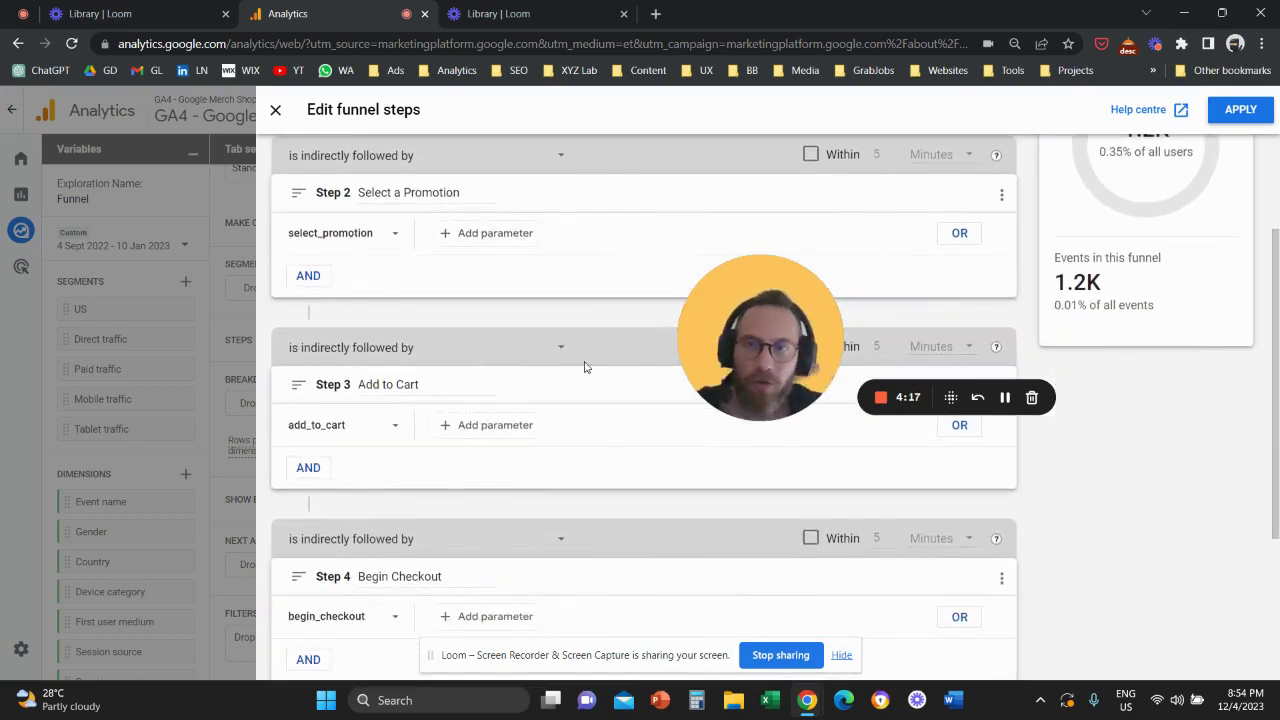
scroll(580, 366, up, 2)
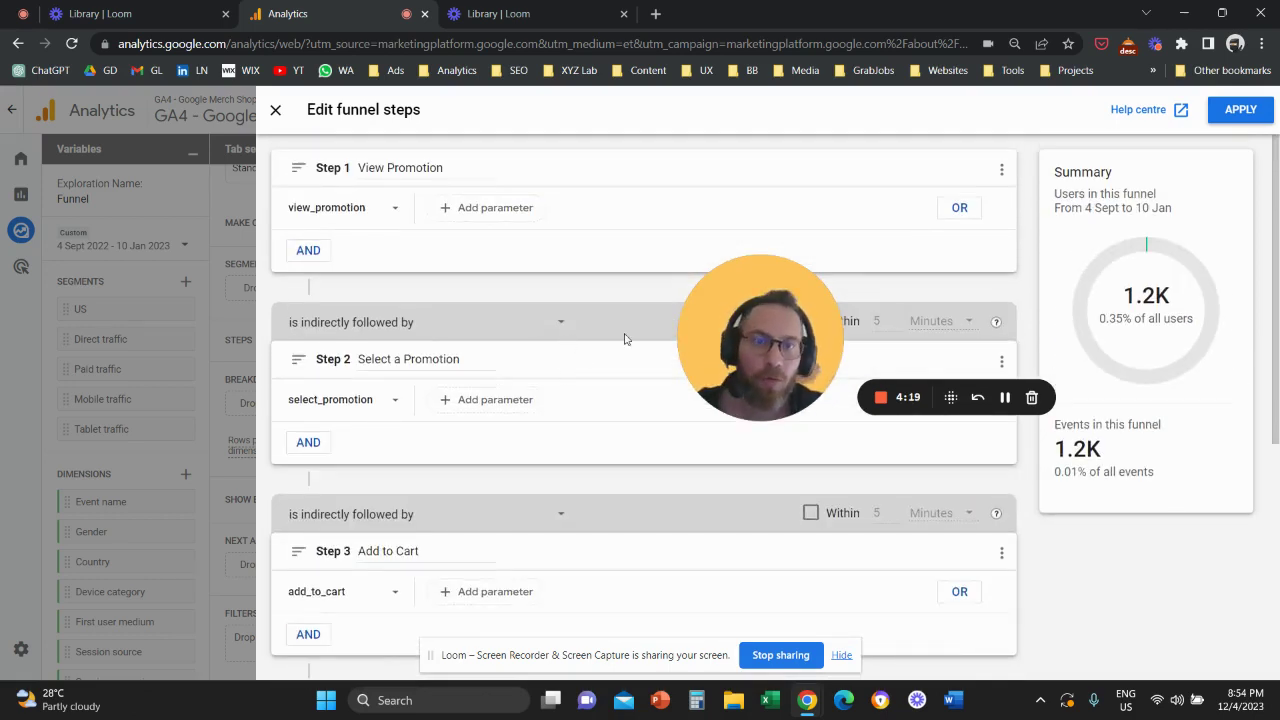
drag(741, 325, 1073, 376)
- Apply the steps and check 88.6% abandonment after View Promotion, 53.0% completion to Sale
click(1240, 109)
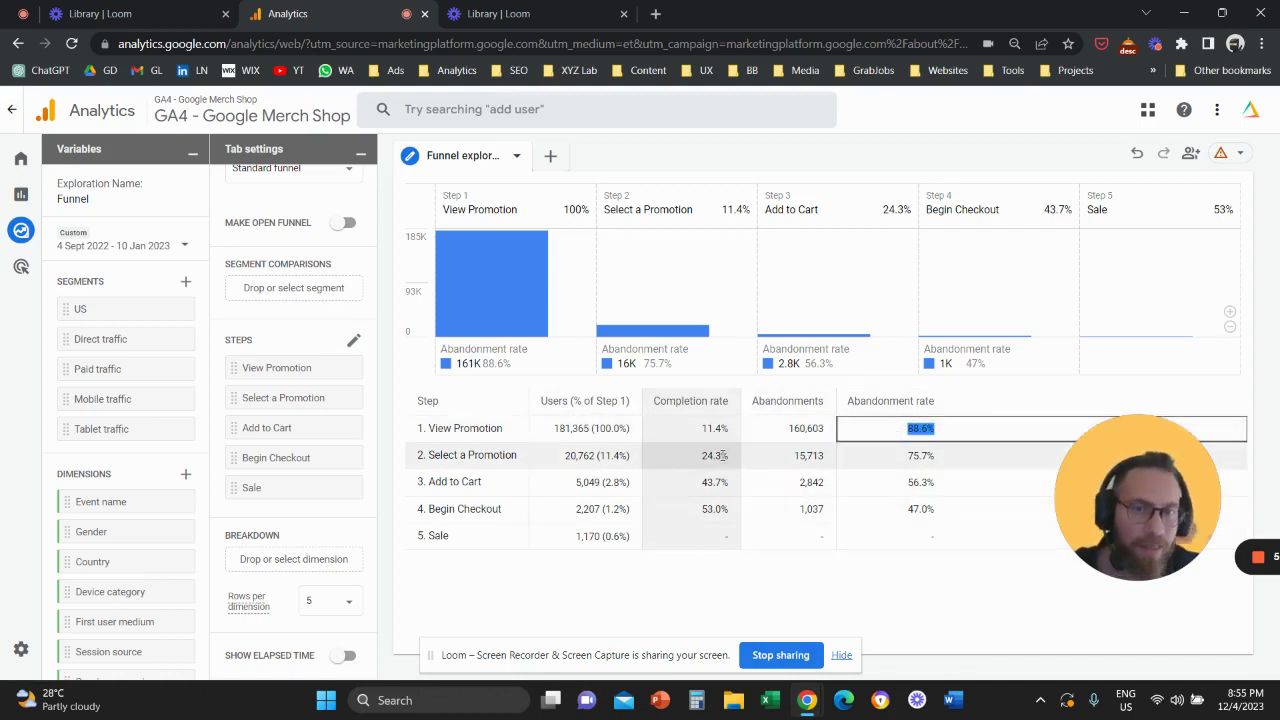
double_click(580, 457)
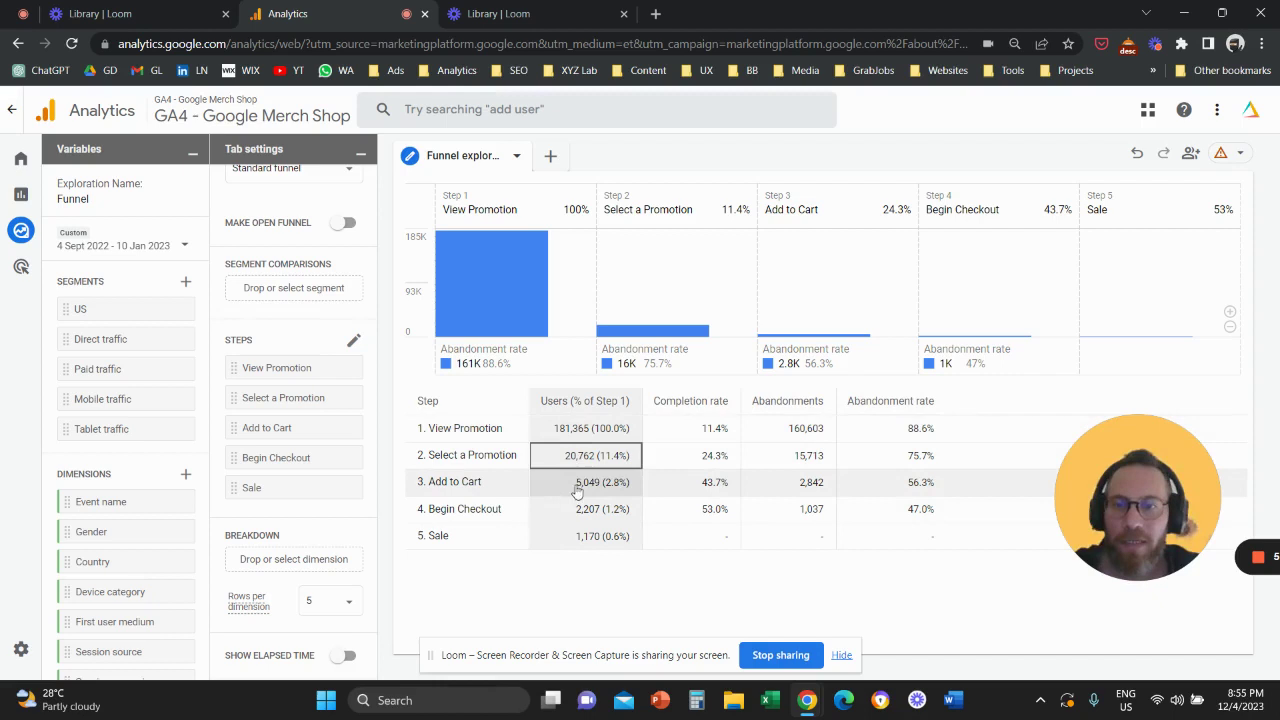
triple_click(590, 509)
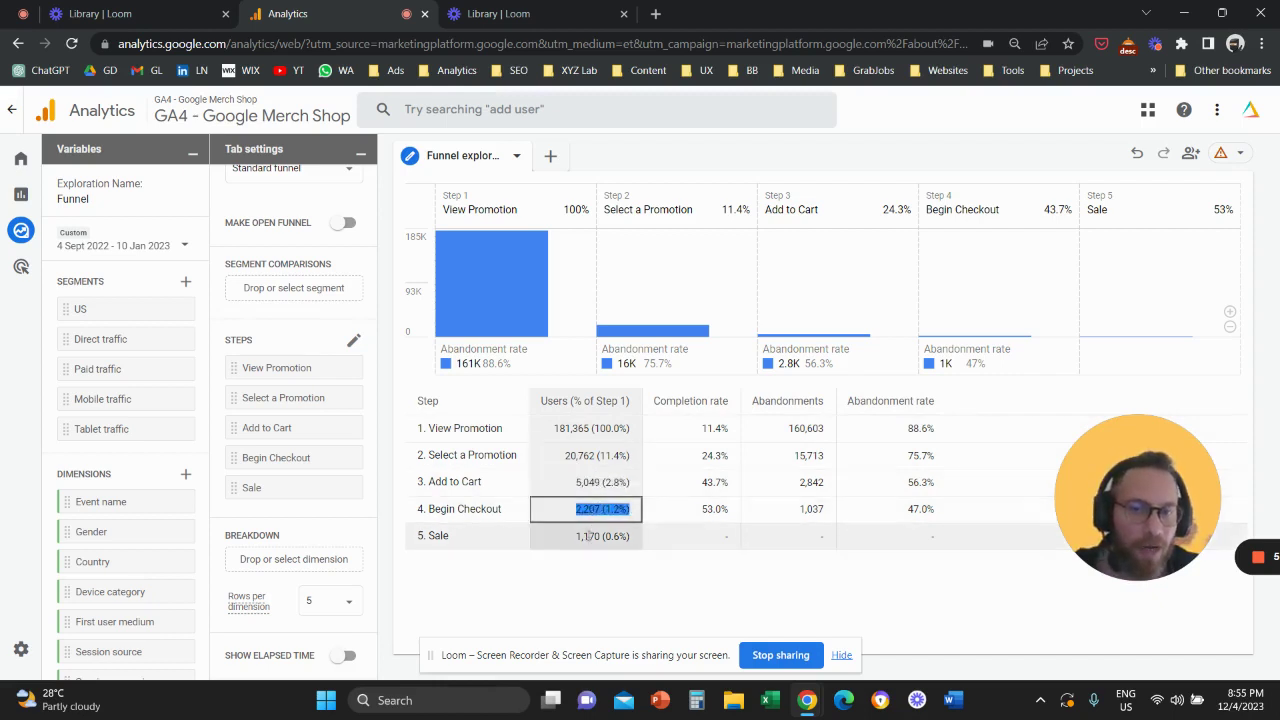
click(585, 604)
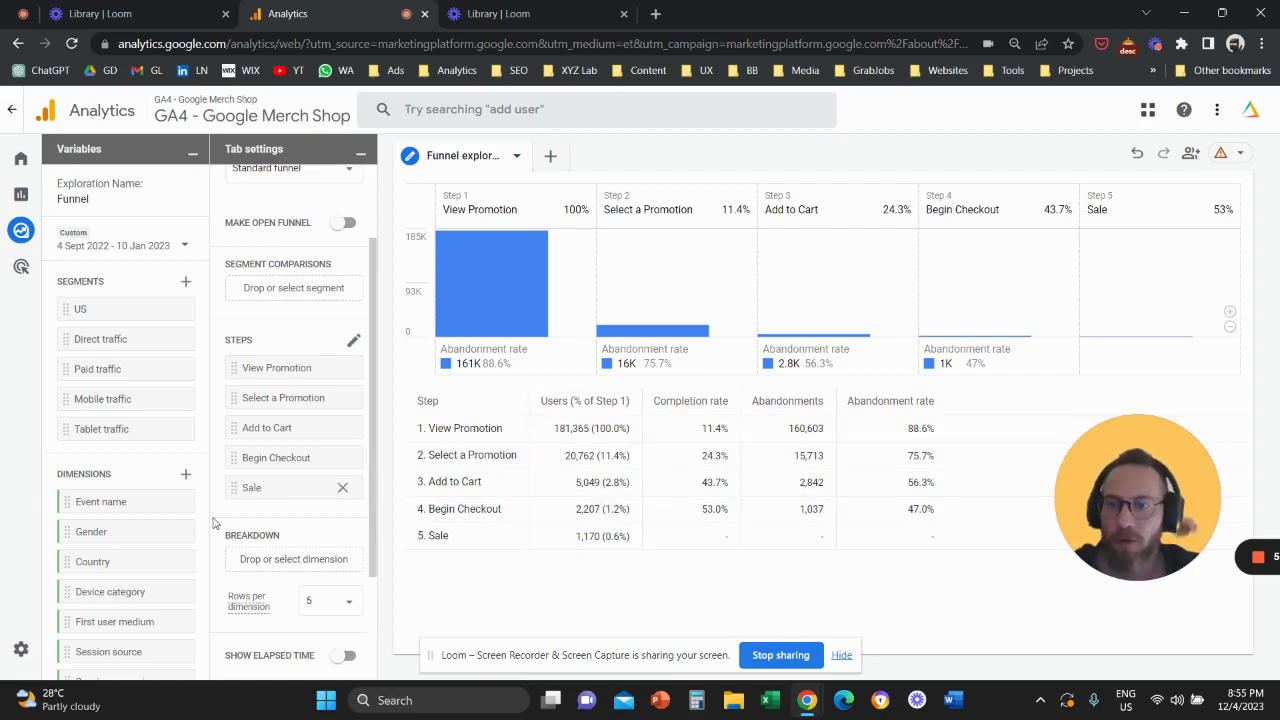
- Import the Device category dimension into the exploration
scroll(265, 535, down, 2)
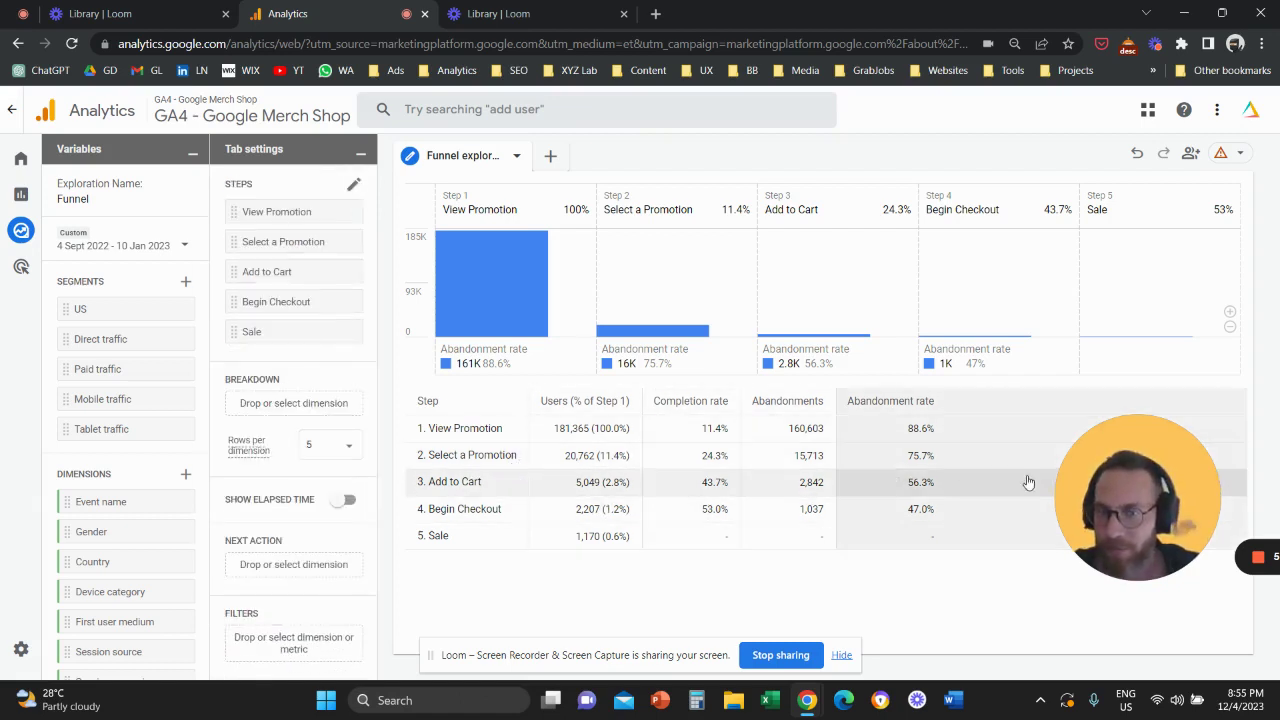
drag(1047, 481, 604, 491)
scroll(148, 528, down, 1)
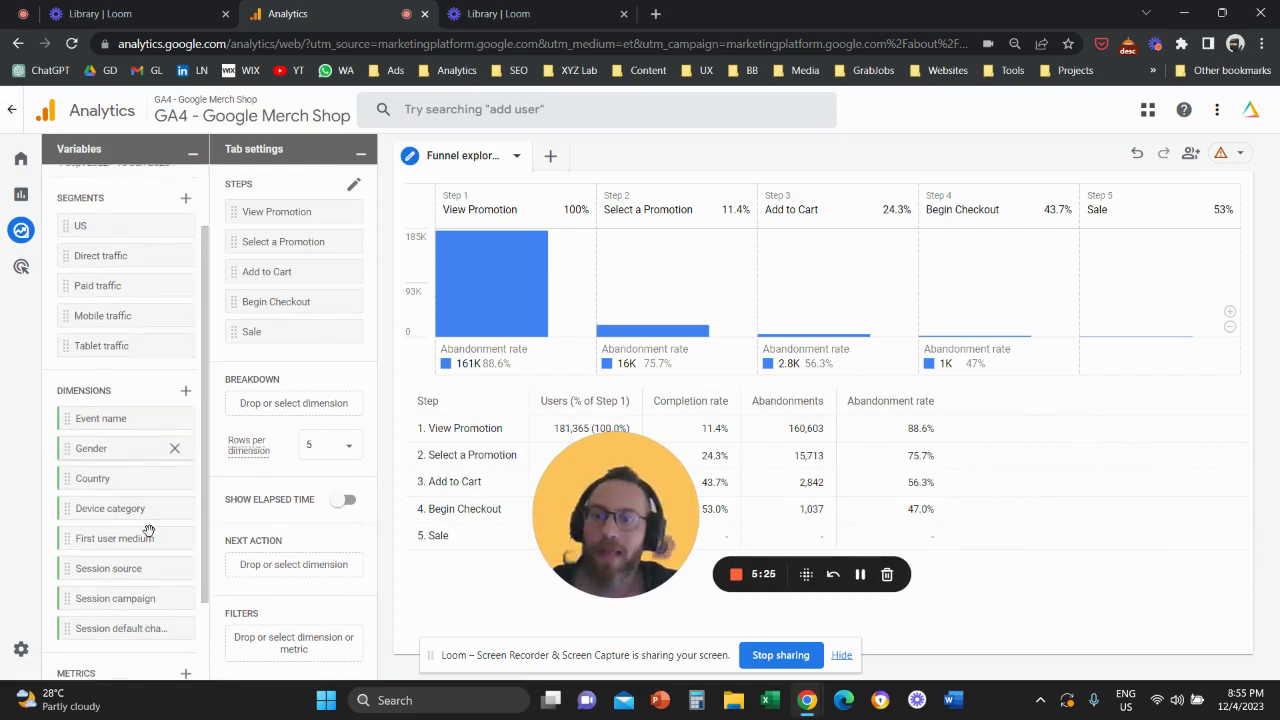
scroll(150, 530, down, 1)
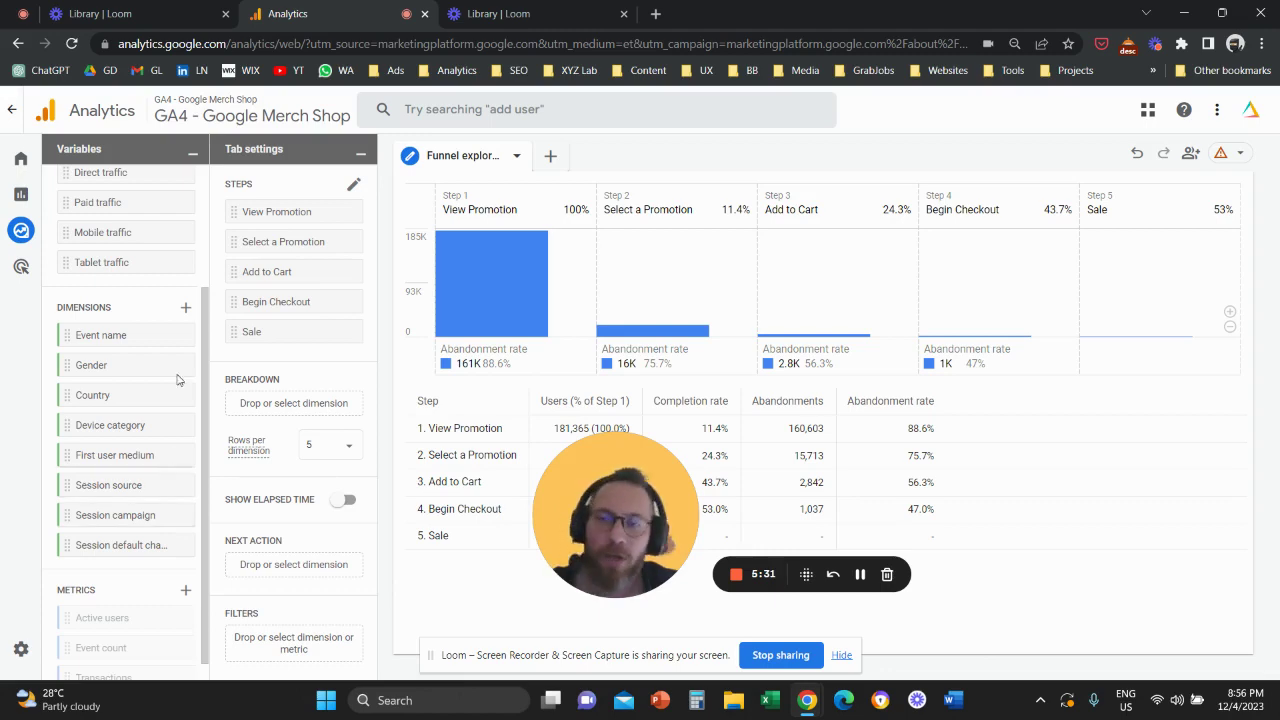
click(187, 310)
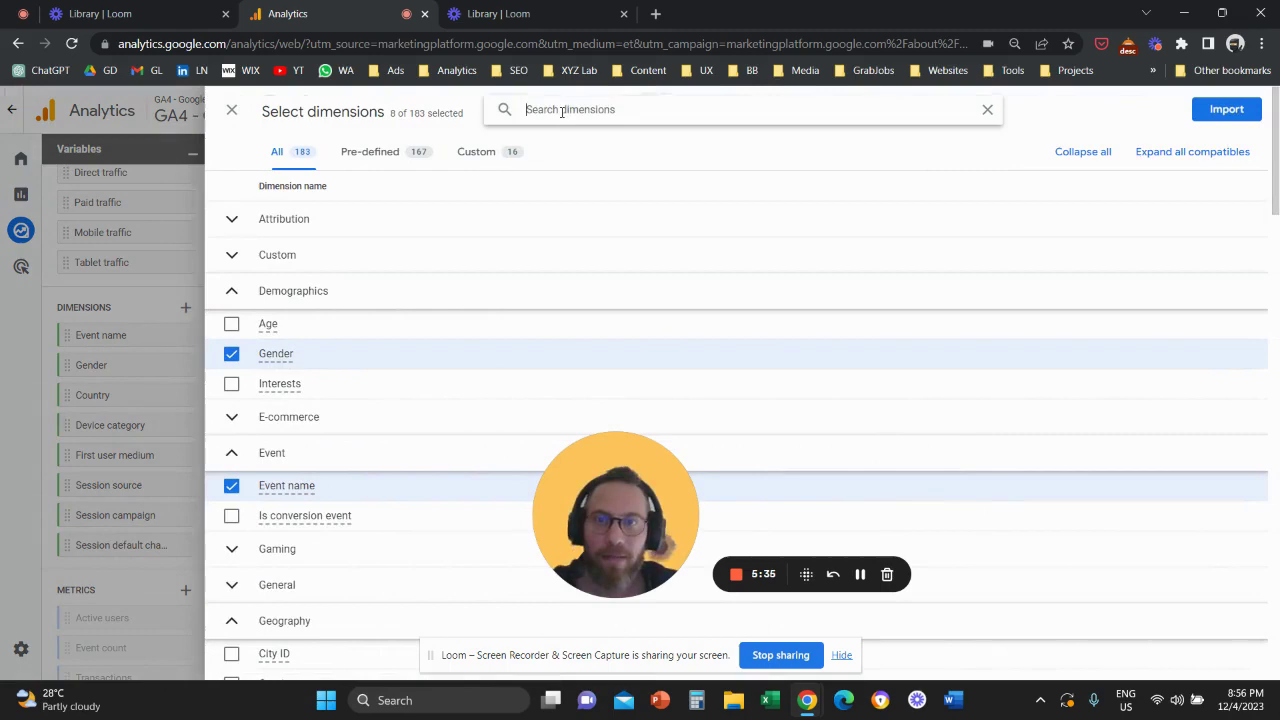
text(device)
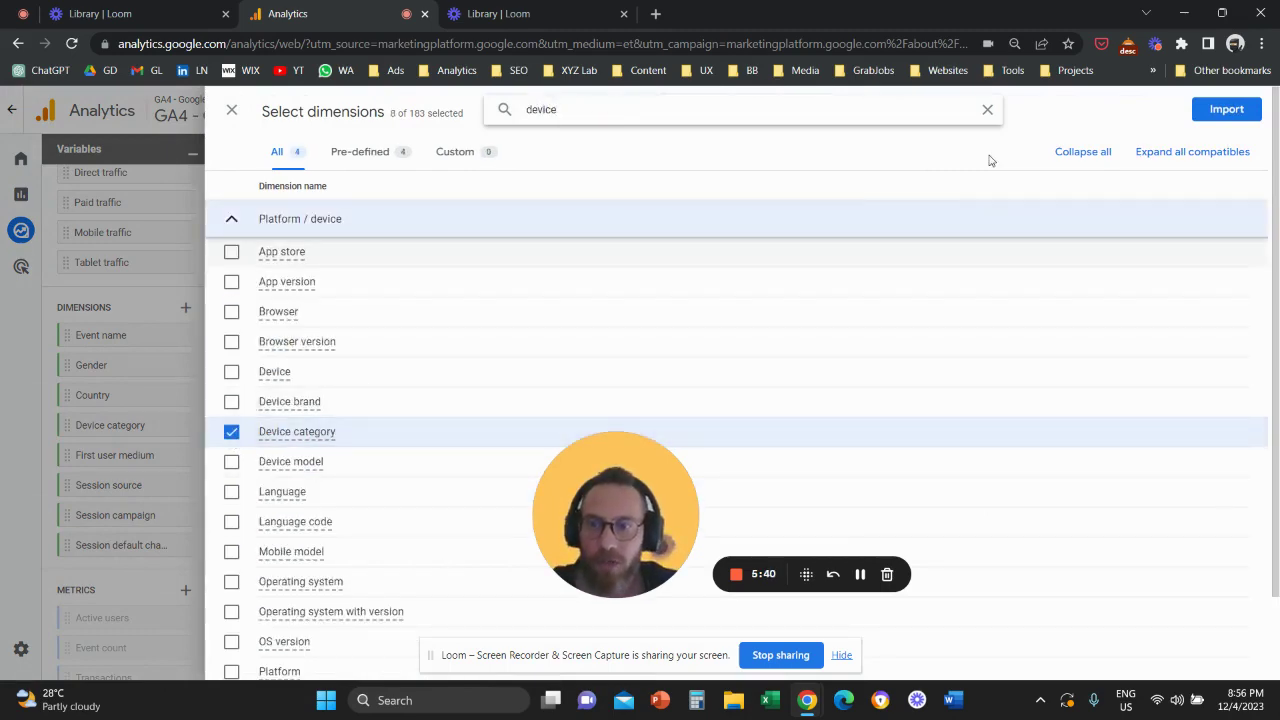
click(1227, 109)
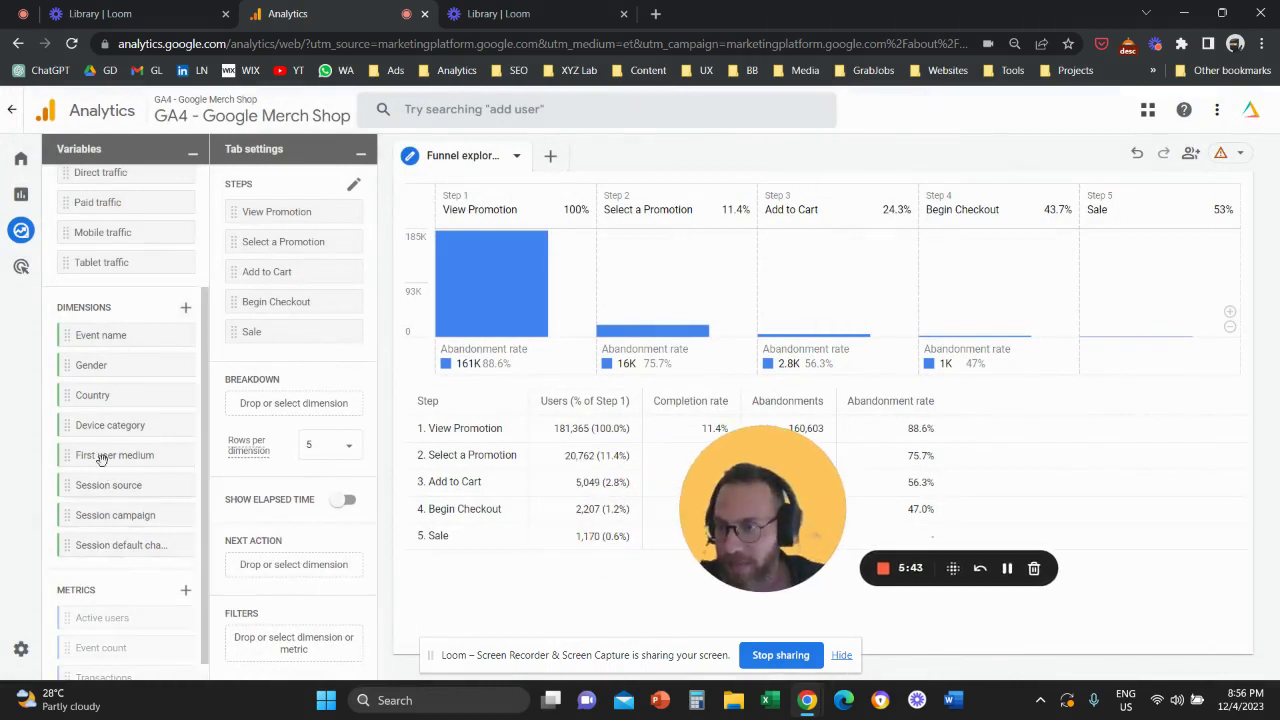
- Use Device category as the breakdown, splitting each step into desktop, mobile and tablet
drag(105, 427, 280, 408)
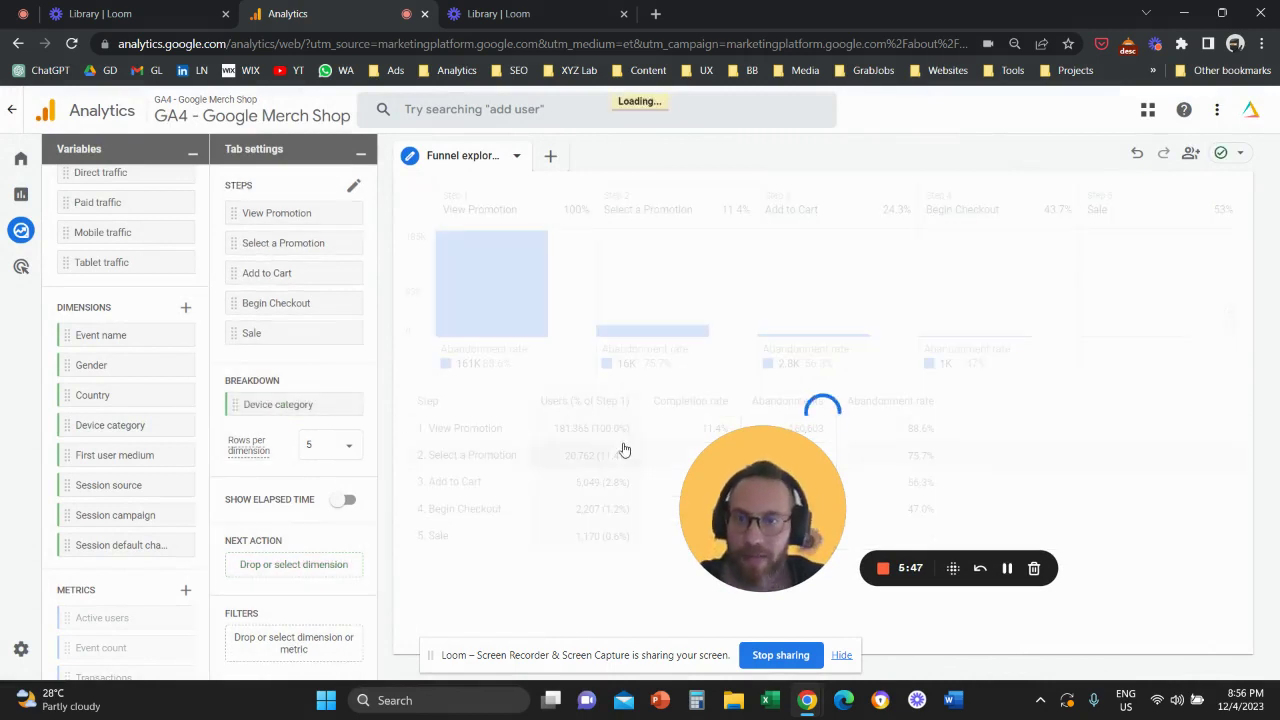
drag(742, 510, 1100, 485)
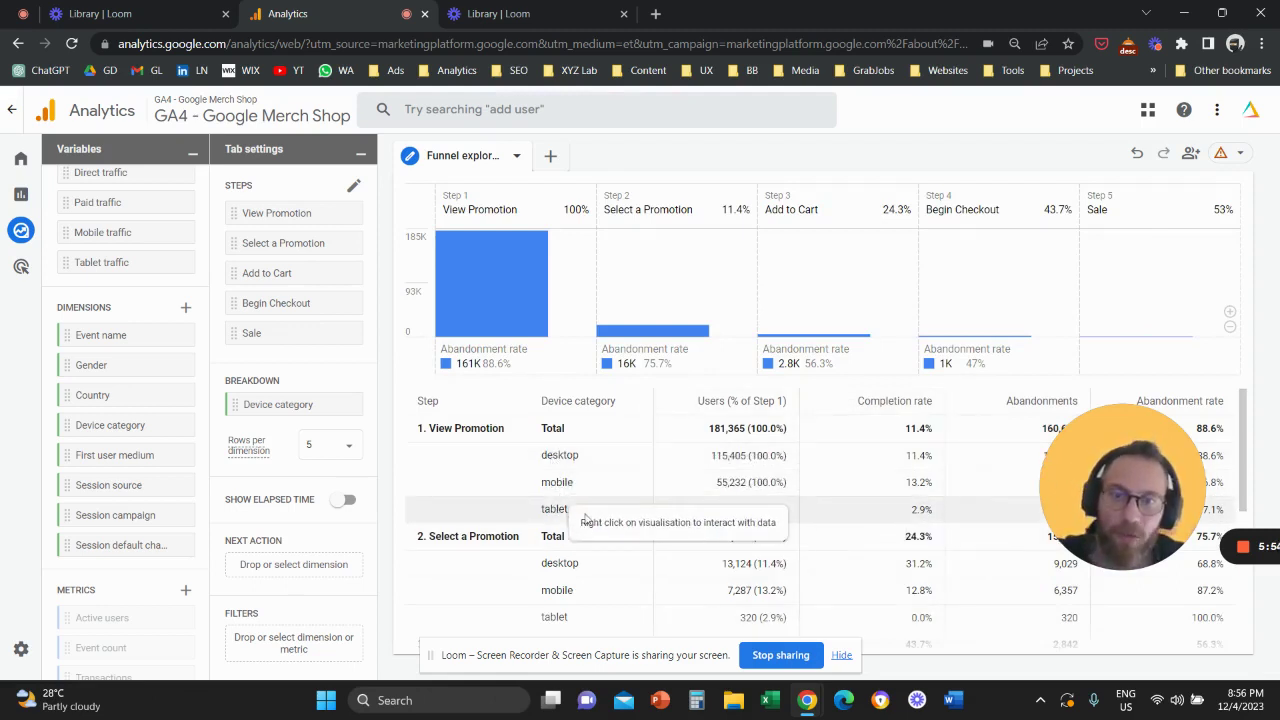
drag(1042, 487, 1075, 320)
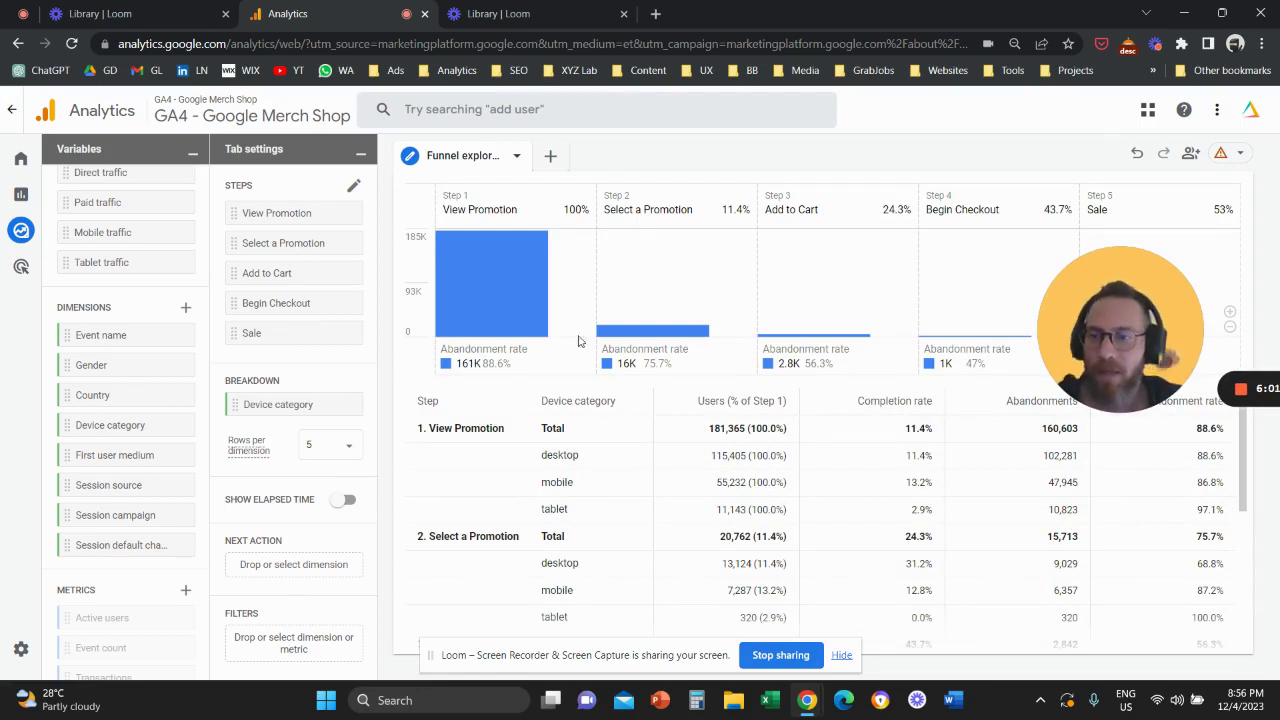
- Swap the Device category breakdown for Session default channel group (Direct, Organic Search, Display, Unassigned, Email)
click(346, 404)
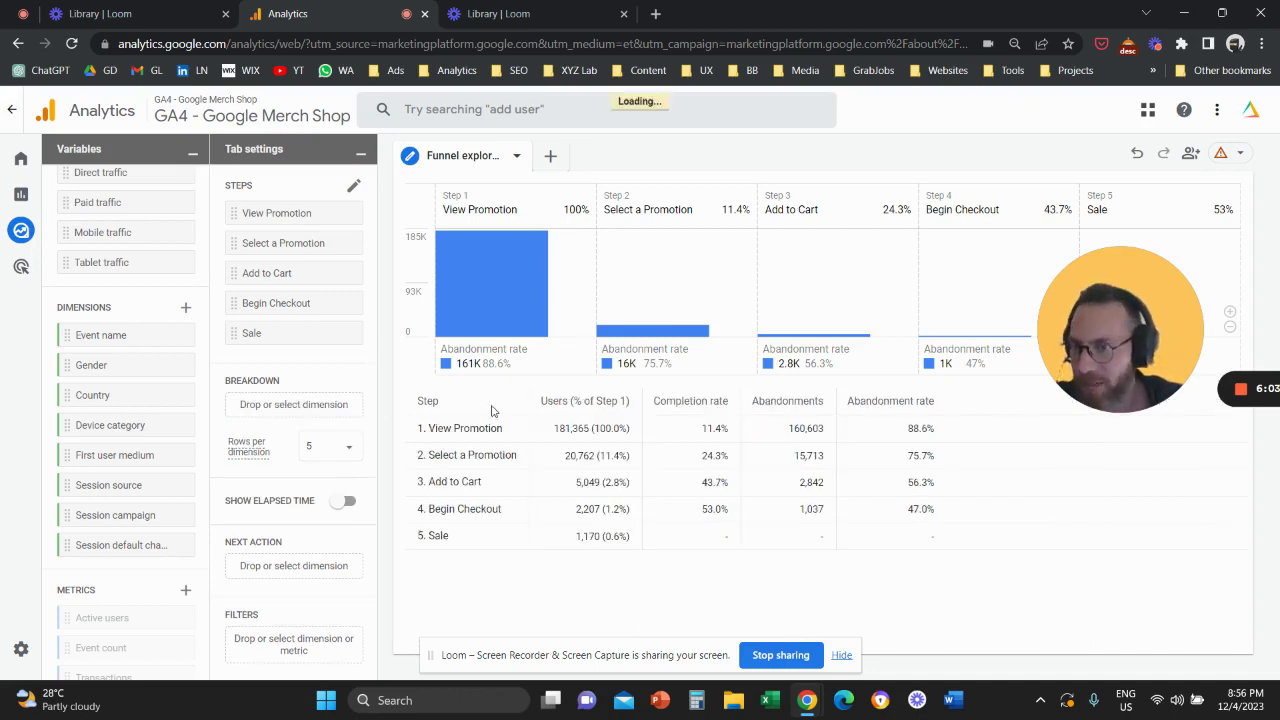
drag(1080, 337, 1068, 490)
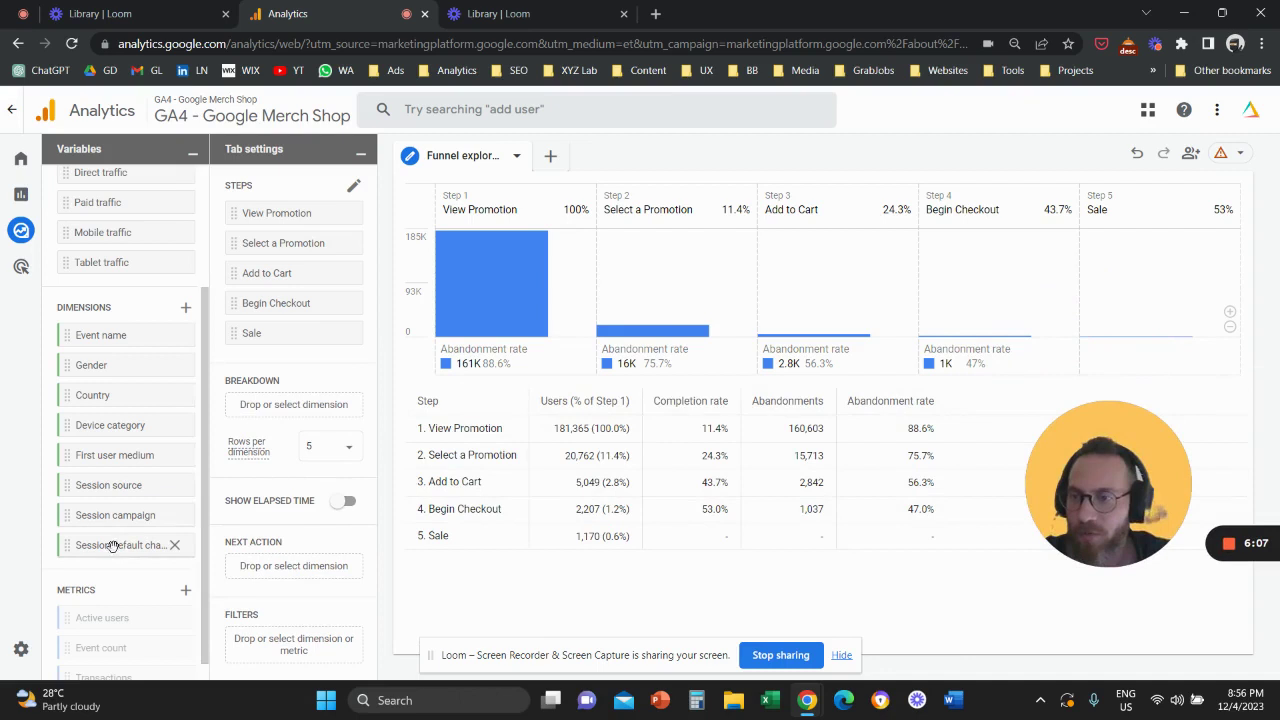
drag(93, 550, 295, 410)
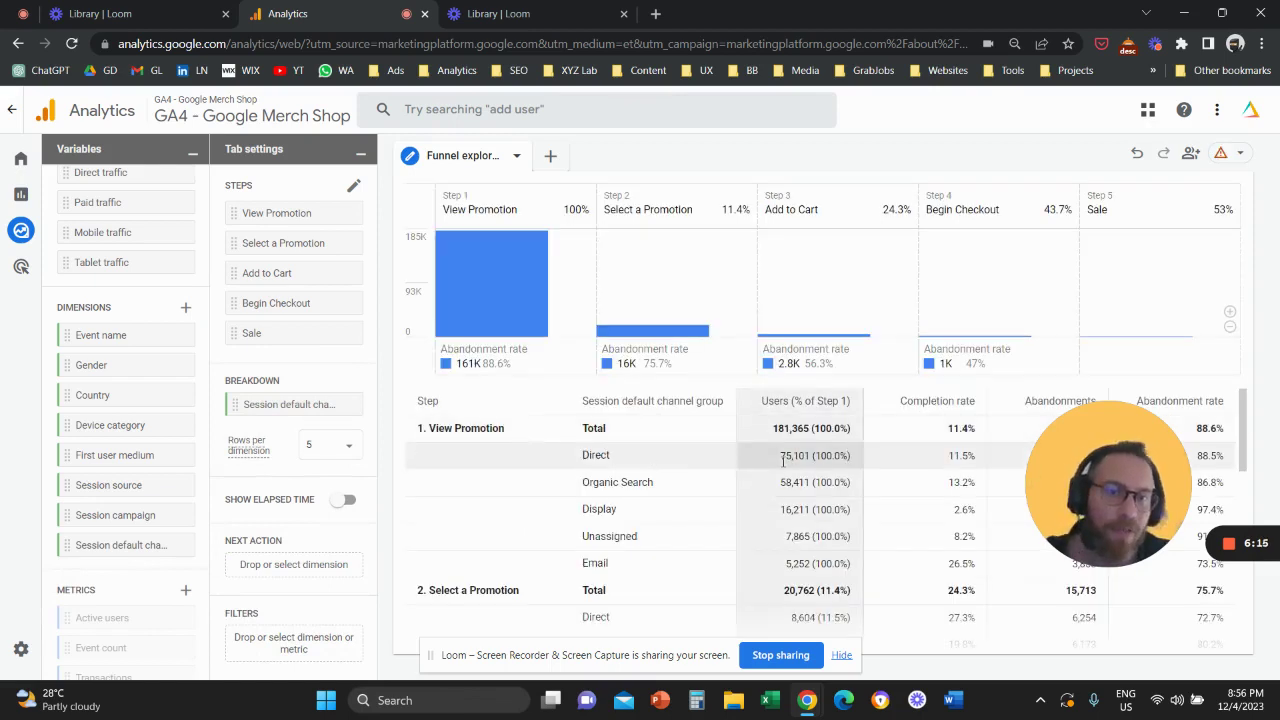
drag(1100, 540, 969, 279)
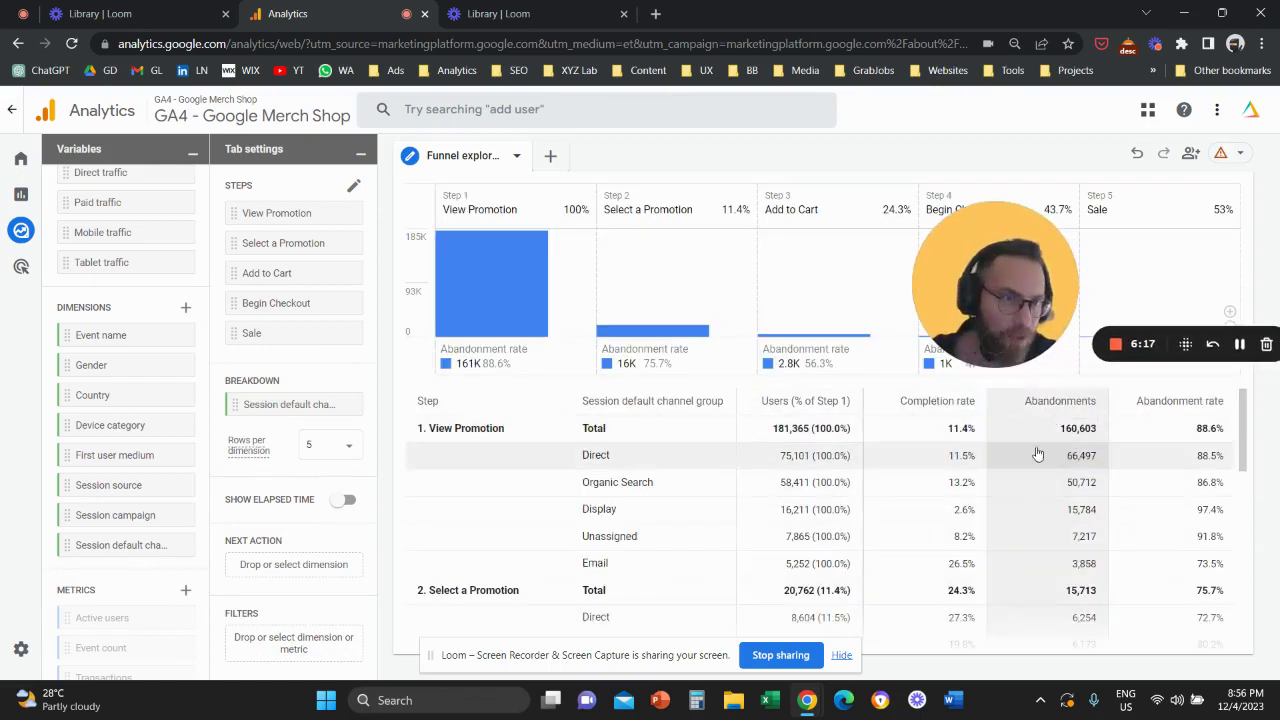
- Remove the Session default channel group breakdown from the funnel
click(343, 406)
drag(955, 303, 798, 483)
scroll(314, 470, up, 3)
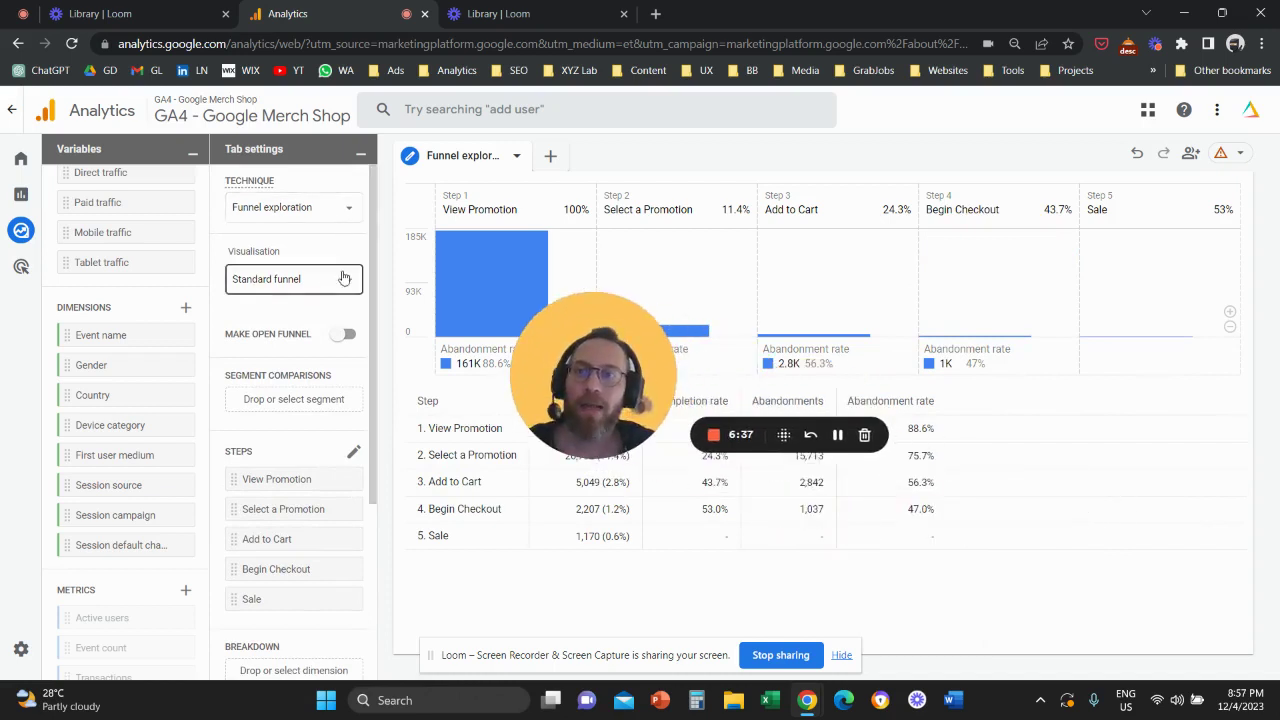
- Switch the visualisation to Trended funnel, charting each step's active users from Sept to Jan
click(303, 286)
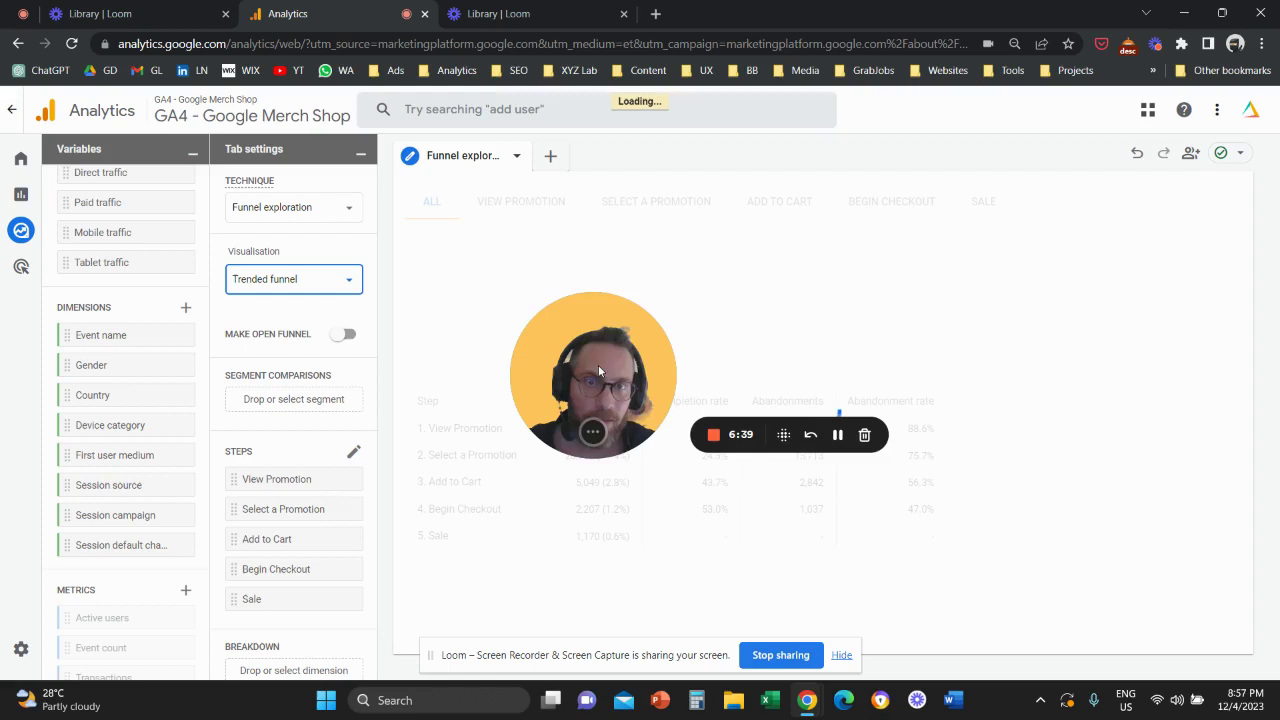
drag(598, 370, 1112, 476)
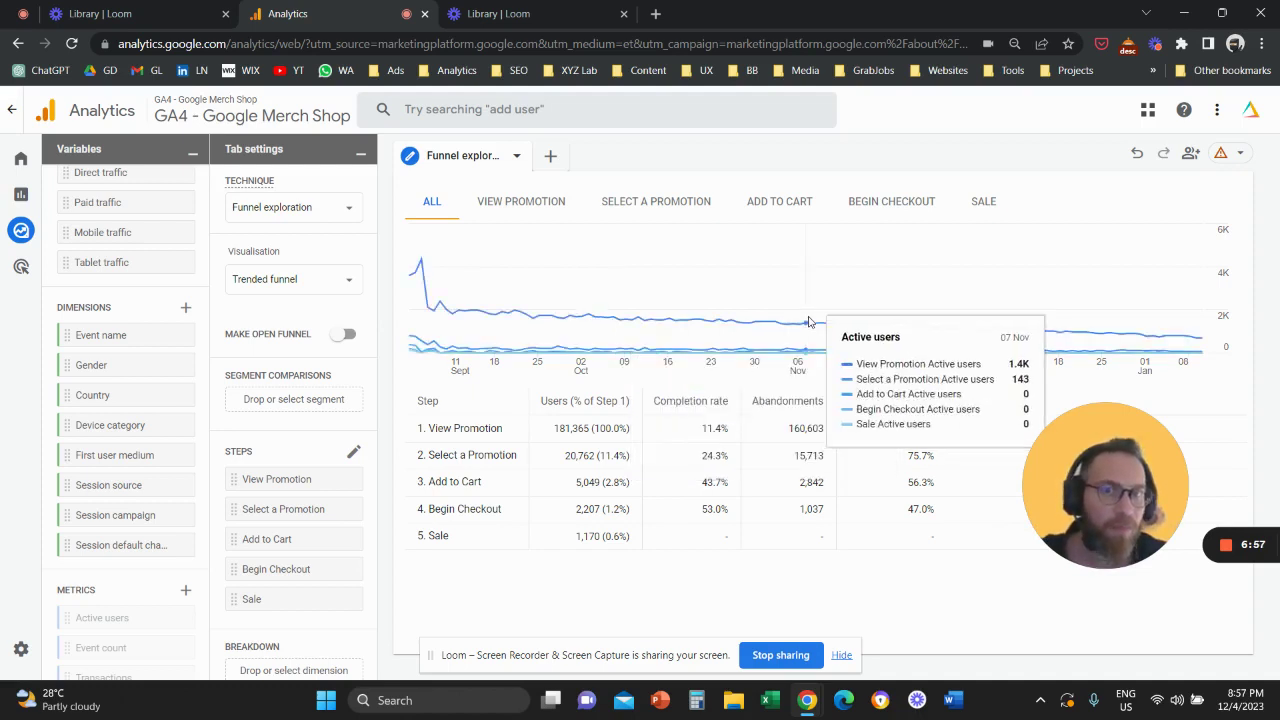
drag(1053, 468, 1005, 446)
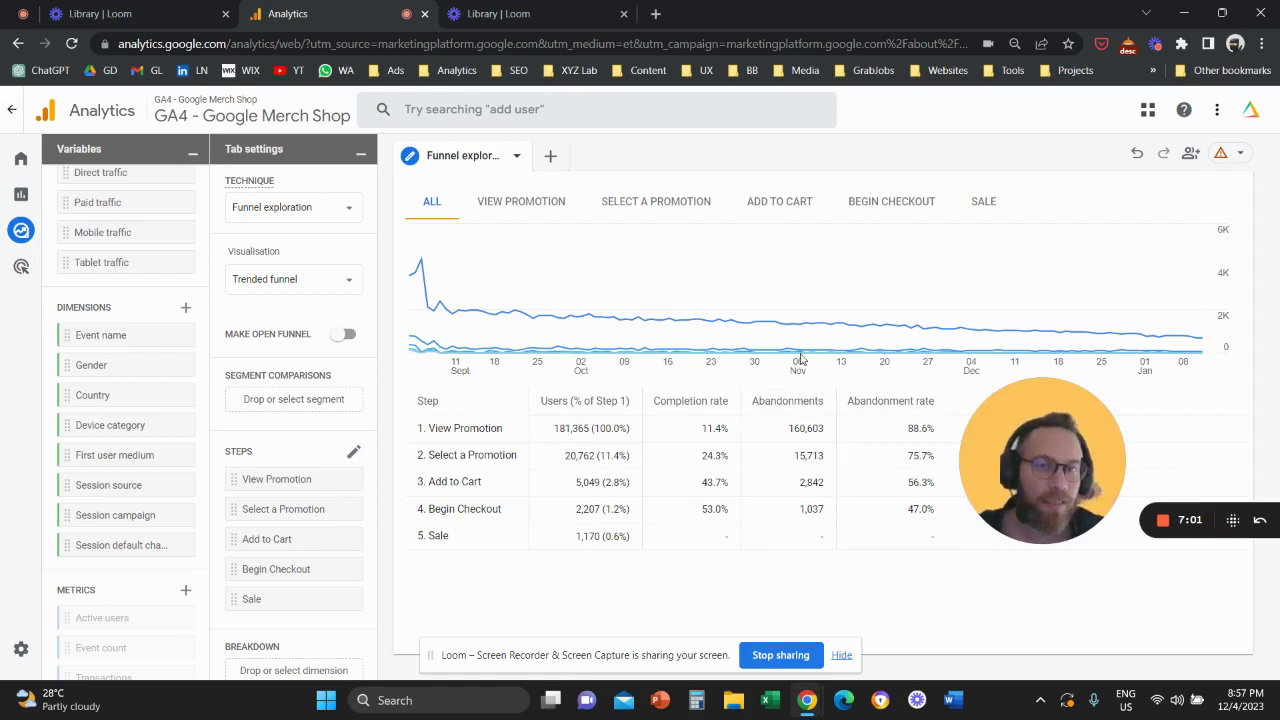
mouse_move(799, 352)
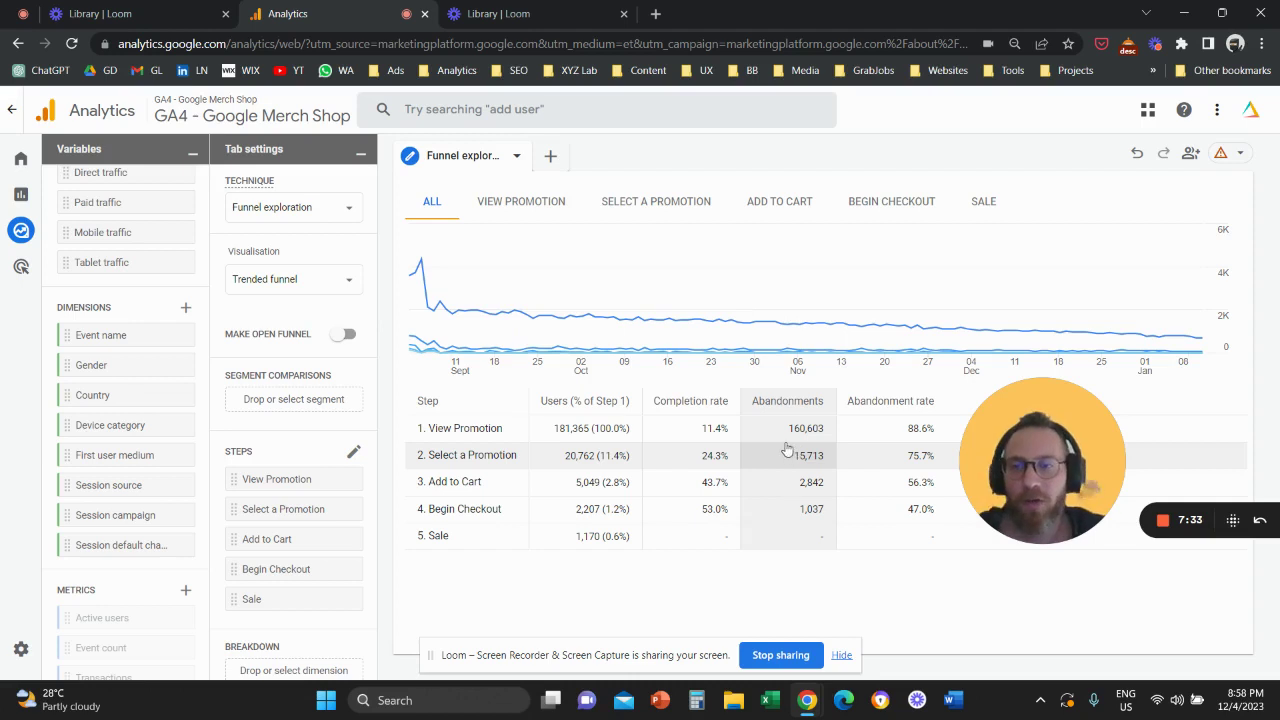
- Set the funnel visualisation back to Standard funnel
click(343, 279)
click(266, 252)
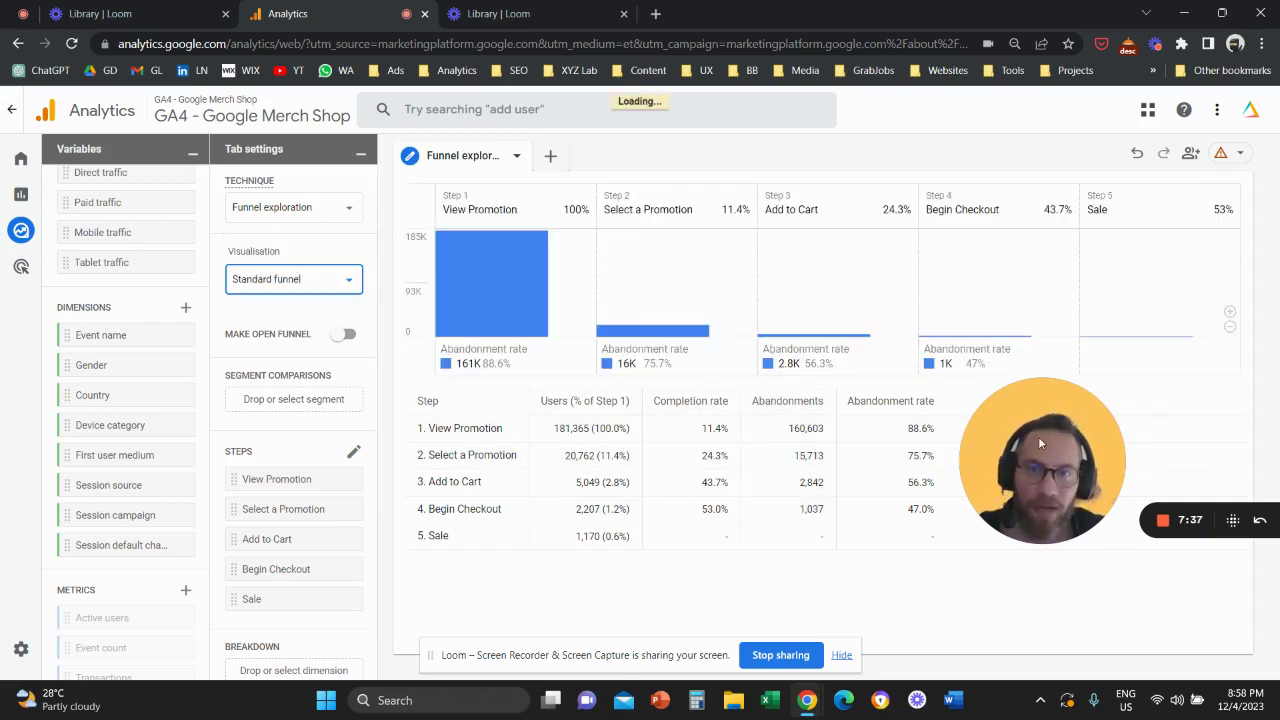
mouse_move(1024, 426)
mouse_down()
mouse_move(1078, 426)
mouse_move(1073, 454)
mouse_move(958, 494)
mouse_move(709, 490)
mouse_up()
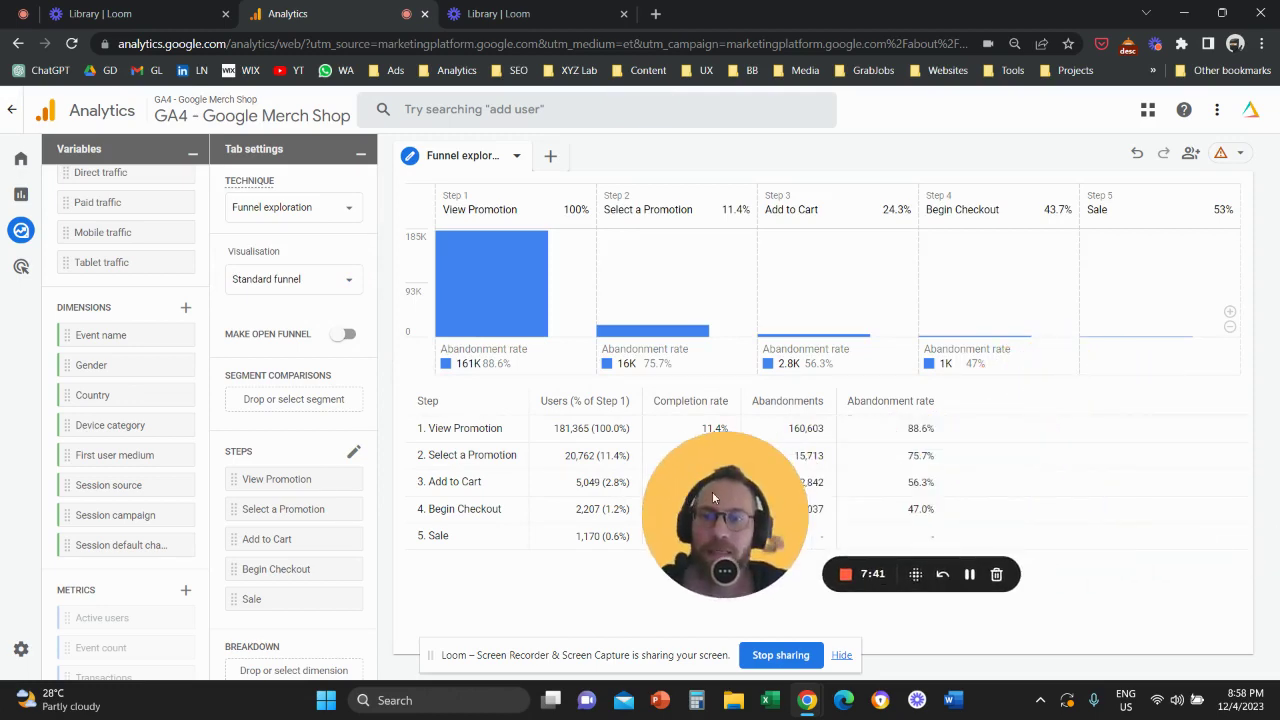
- Review the five funnel steps in the step editor and close it without changes
click(351, 453)
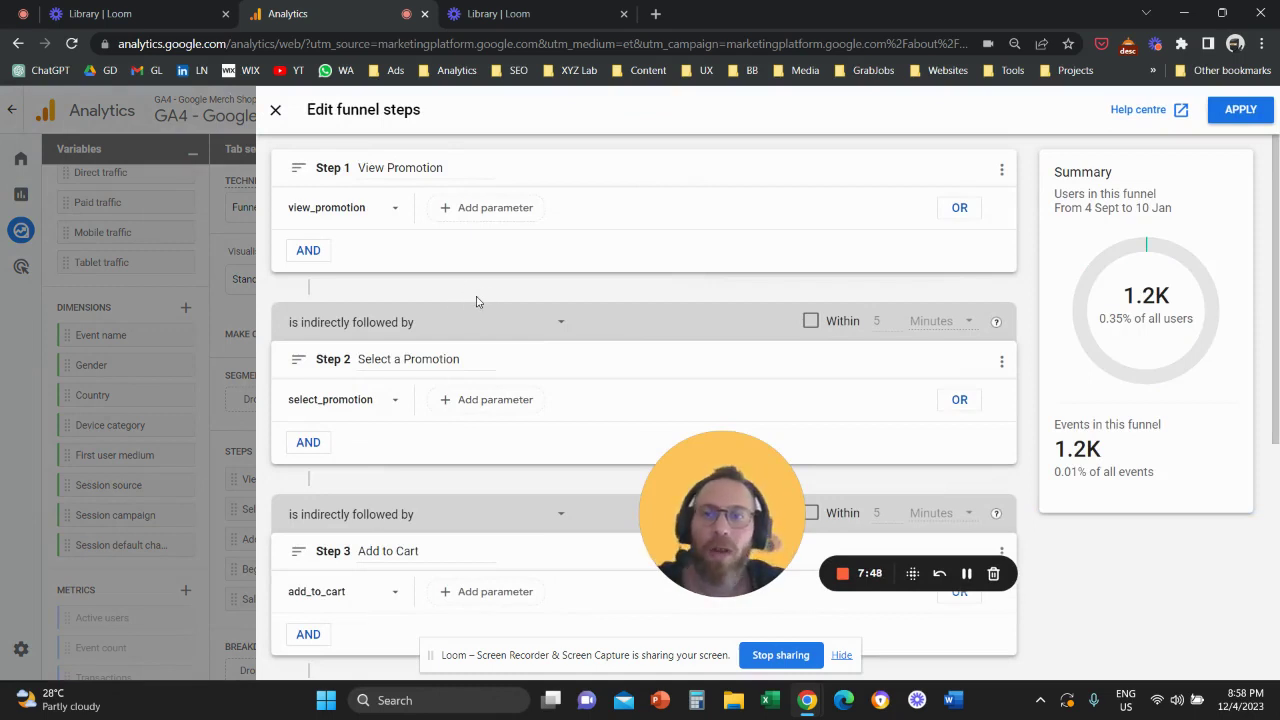
click(275, 110)
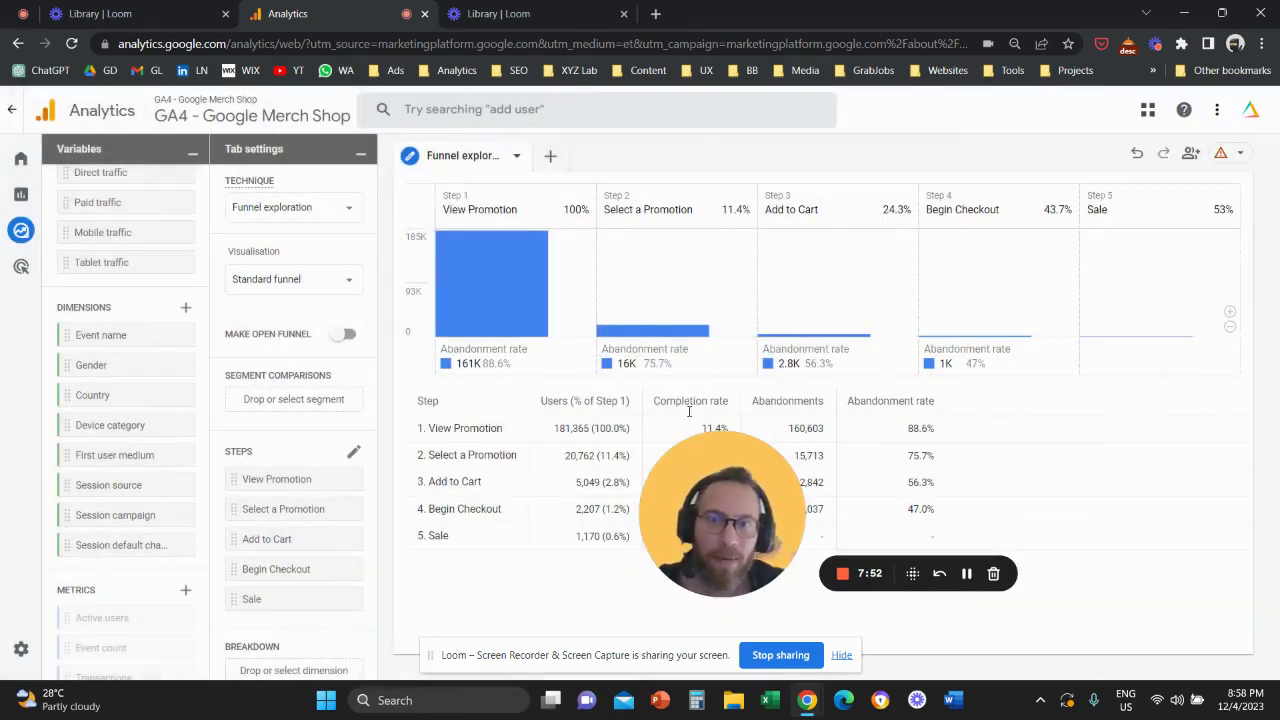
drag(711, 473, 1053, 443)
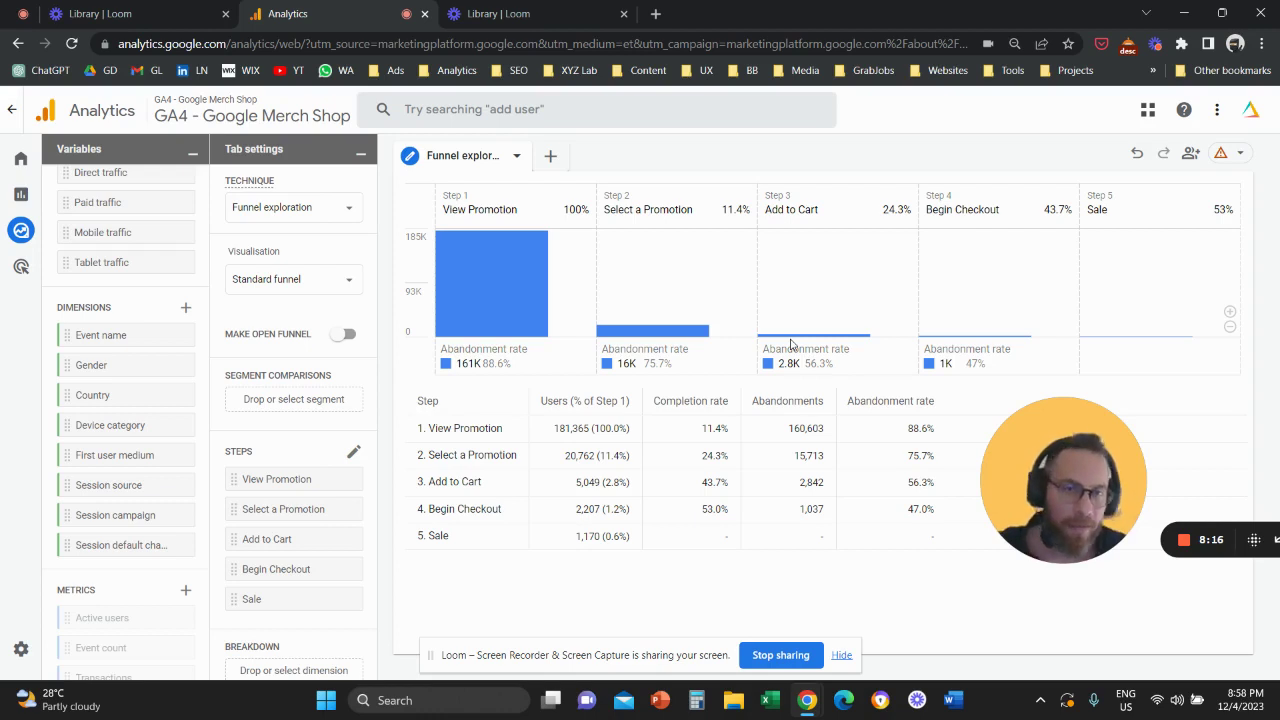
mouse_move(1059, 519)
drag(1061, 511, 1004, 497)
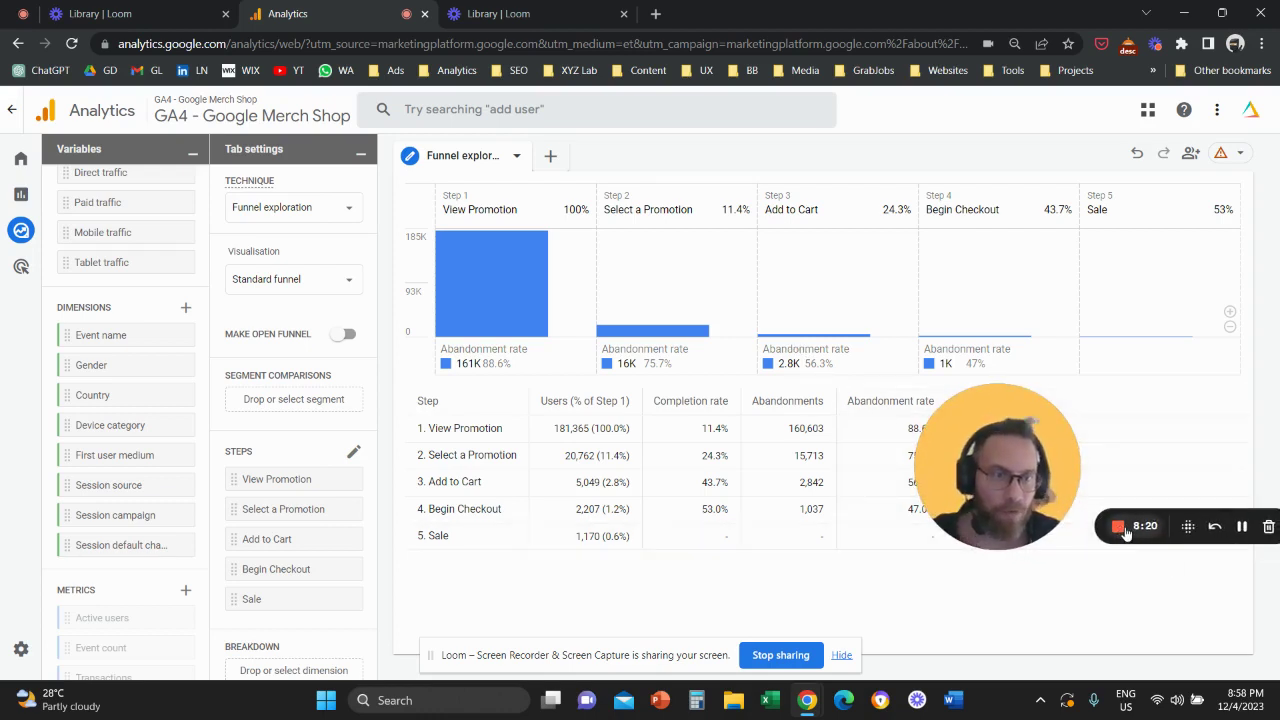